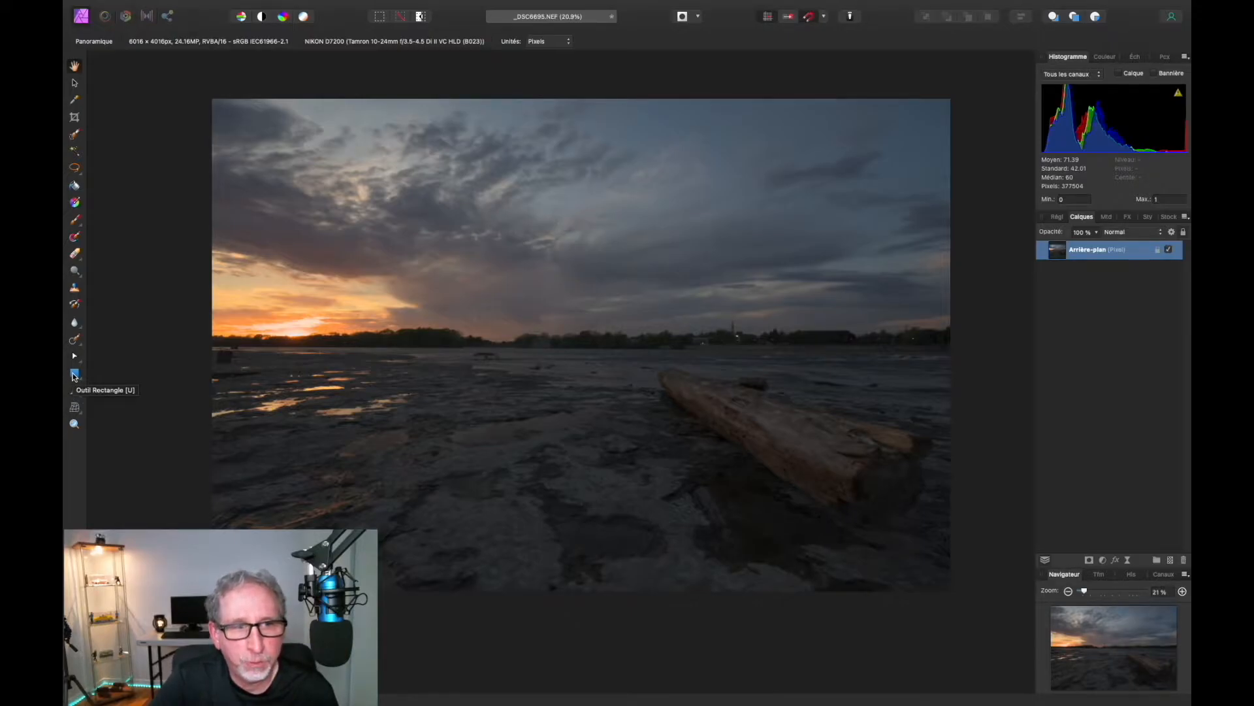
- Cover the whole photo with a red rectangle and place that rectangle in its own group
{"action": "left_click", "coordinate": [74, 373]}
{"action": "left_click_drag", "start_coordinate": [210, 96], "coordinate": [947, 583]}
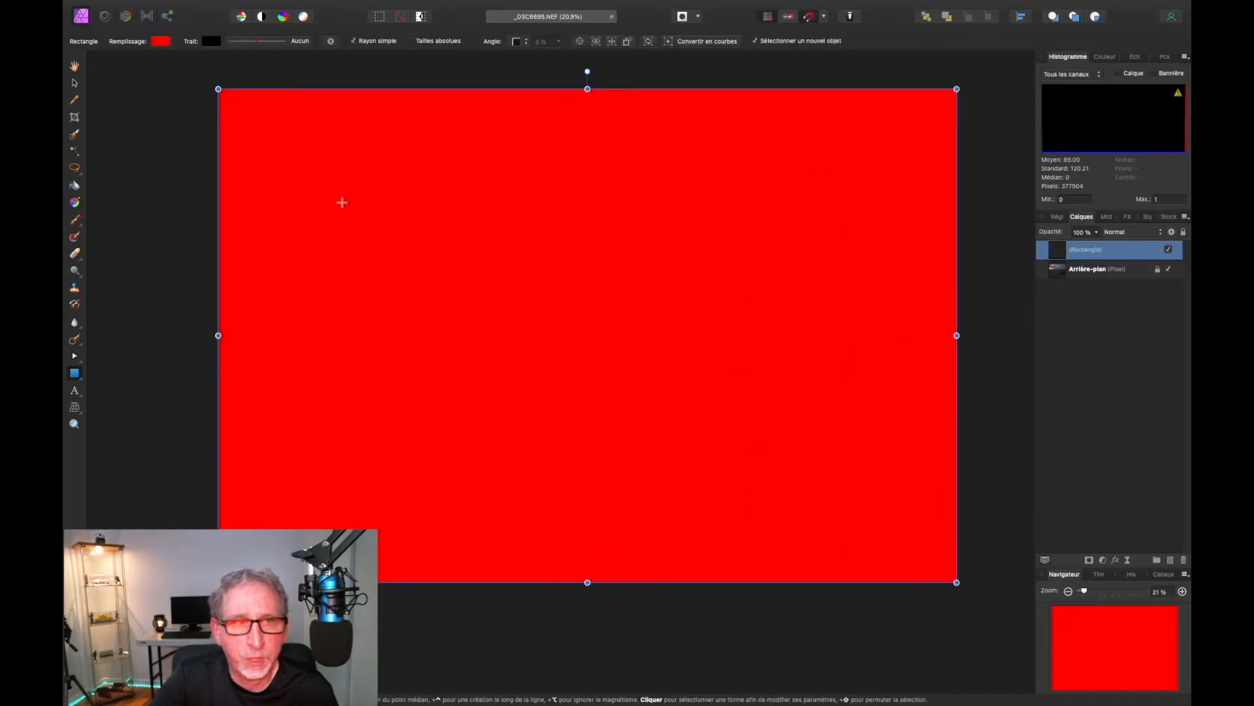
{"action": "scroll", "coordinate": [335, 210], "scroll_direction": "up", "scroll_amount": 2}
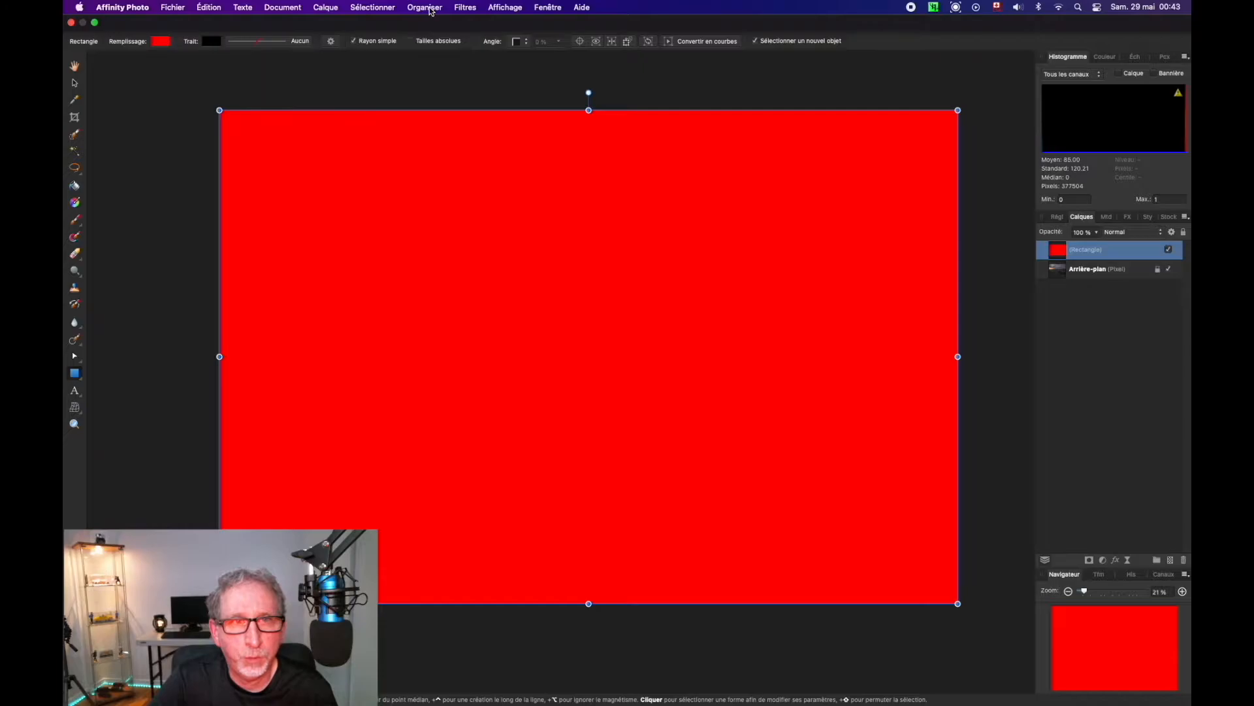
{"action": "left_click", "coordinate": [425, 7]}
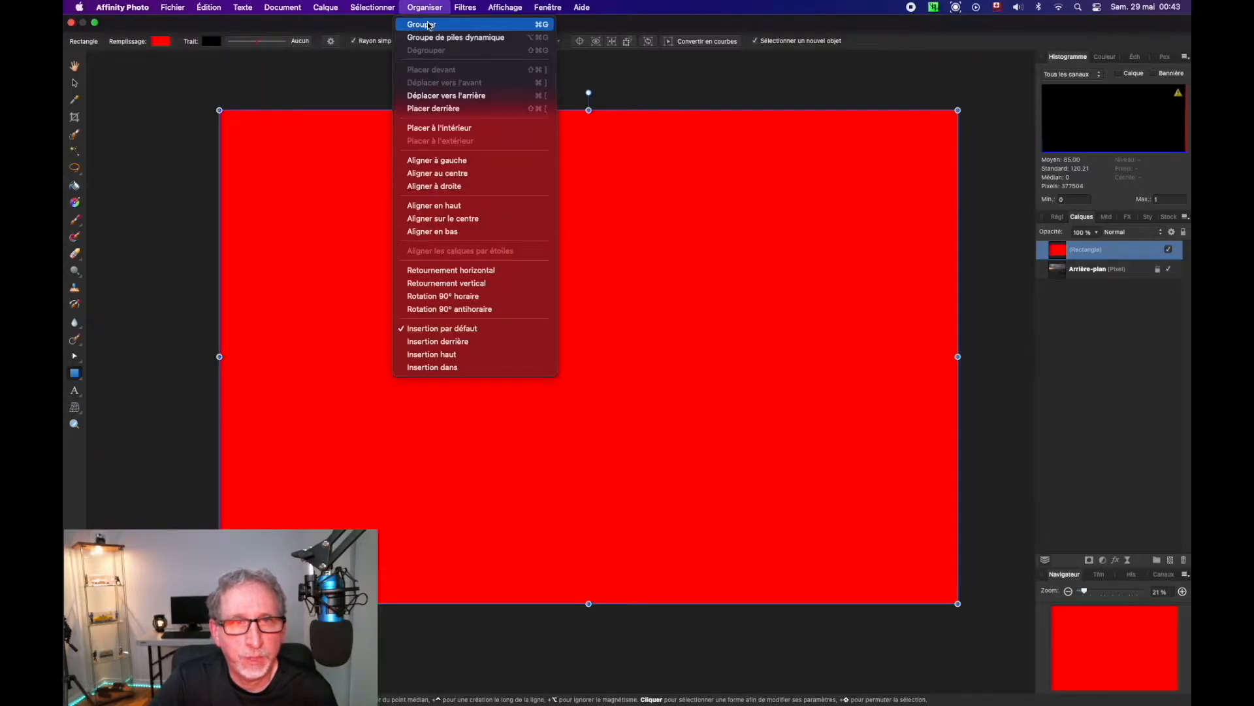
{"action": "left_click", "coordinate": [430, 25]}
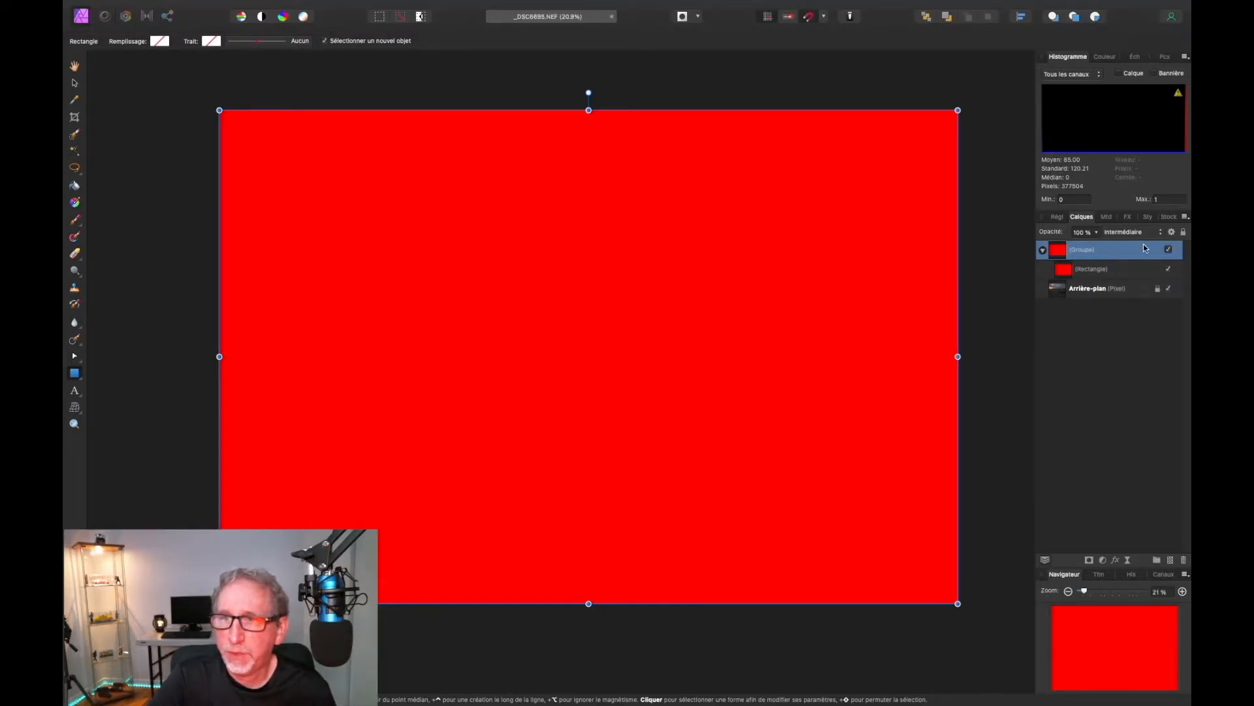
- In the group's blend options, restrict the underlying composition range to the highlights, with the low node at 72 % input and 0 % output
{"action": "left_click", "coordinate": [1173, 232]}
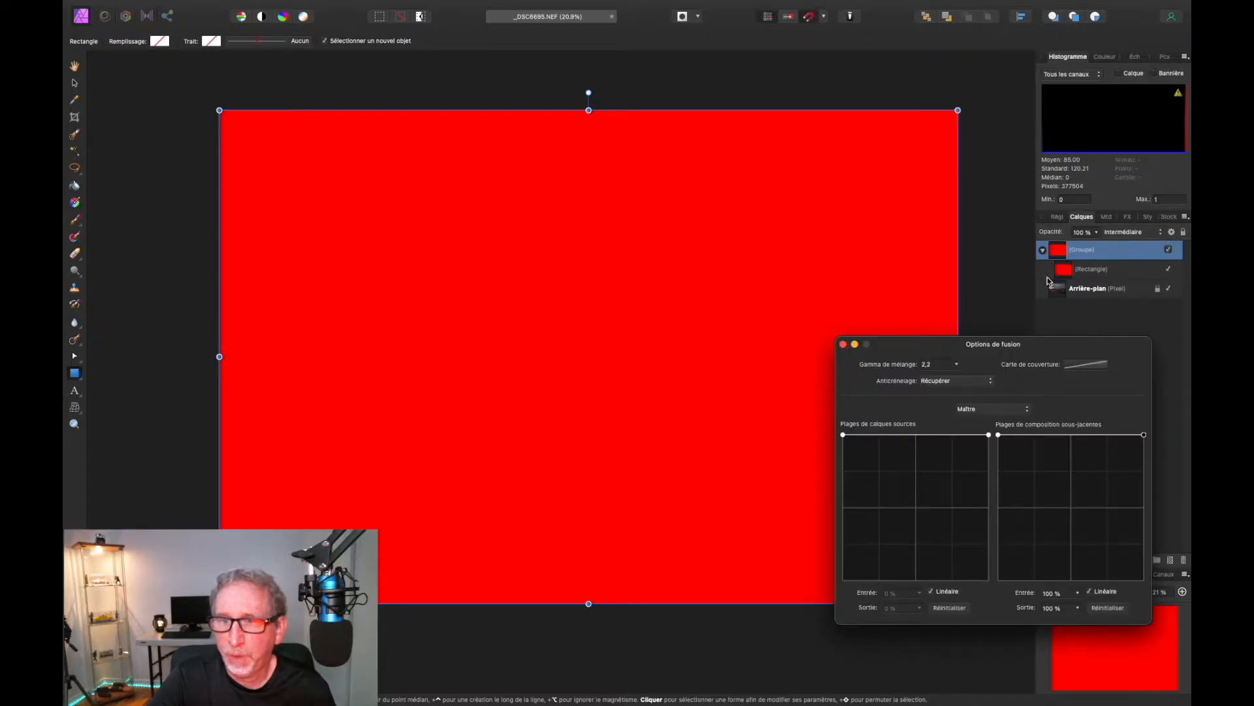
{"action": "left_click_drag", "start_coordinate": [902, 344], "coordinate": [796, 161]}
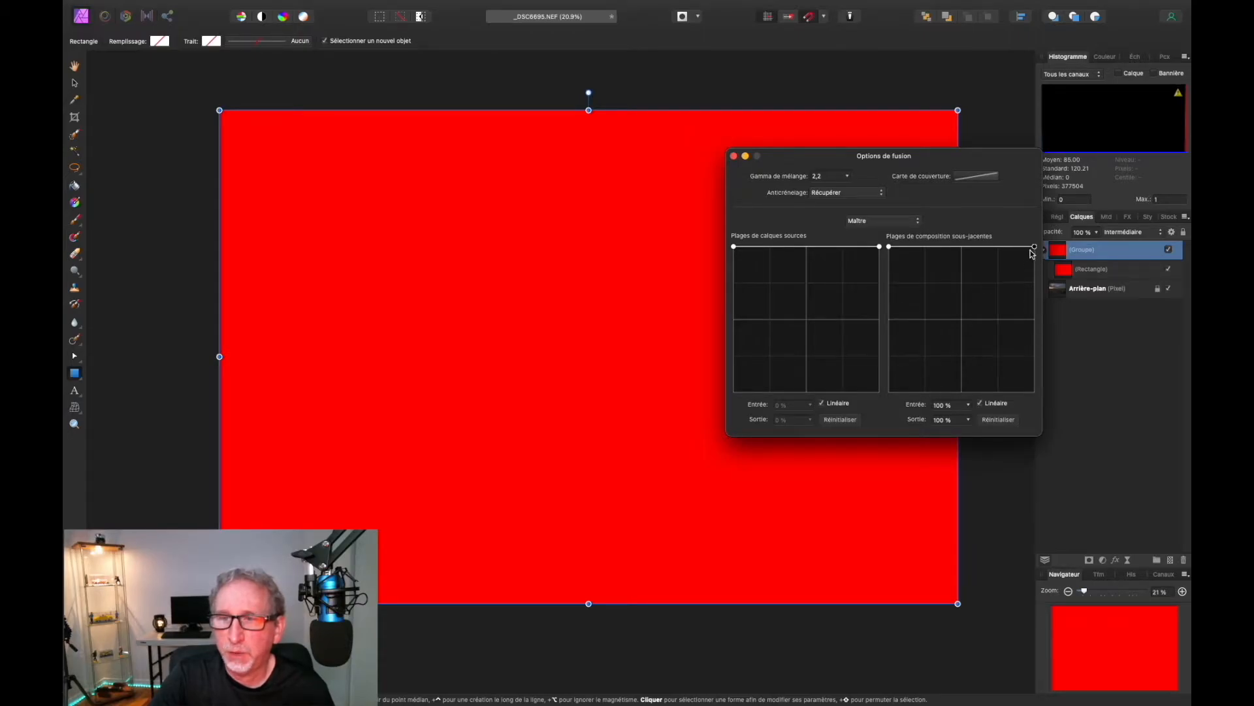
{"action": "left_click_drag", "start_coordinate": [1033, 247], "coordinate": [888, 246]}
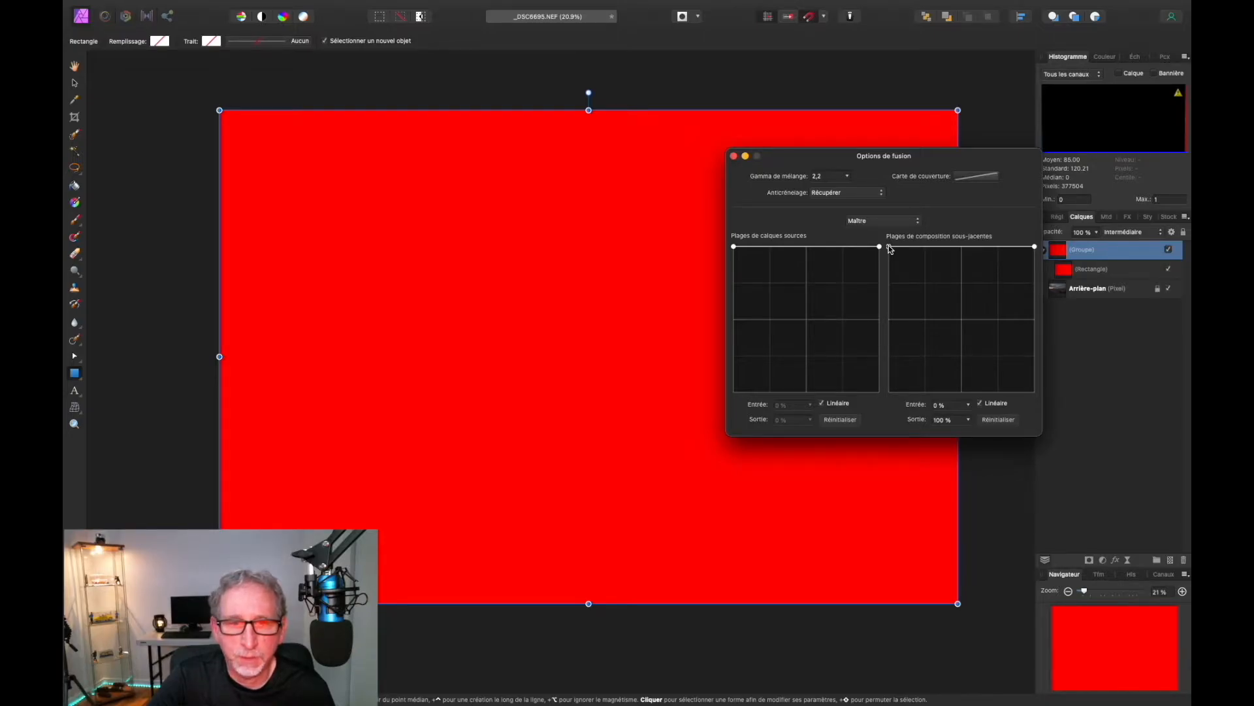
{"action": "left_click_drag", "start_coordinate": [888, 246], "coordinate": [977, 393]}
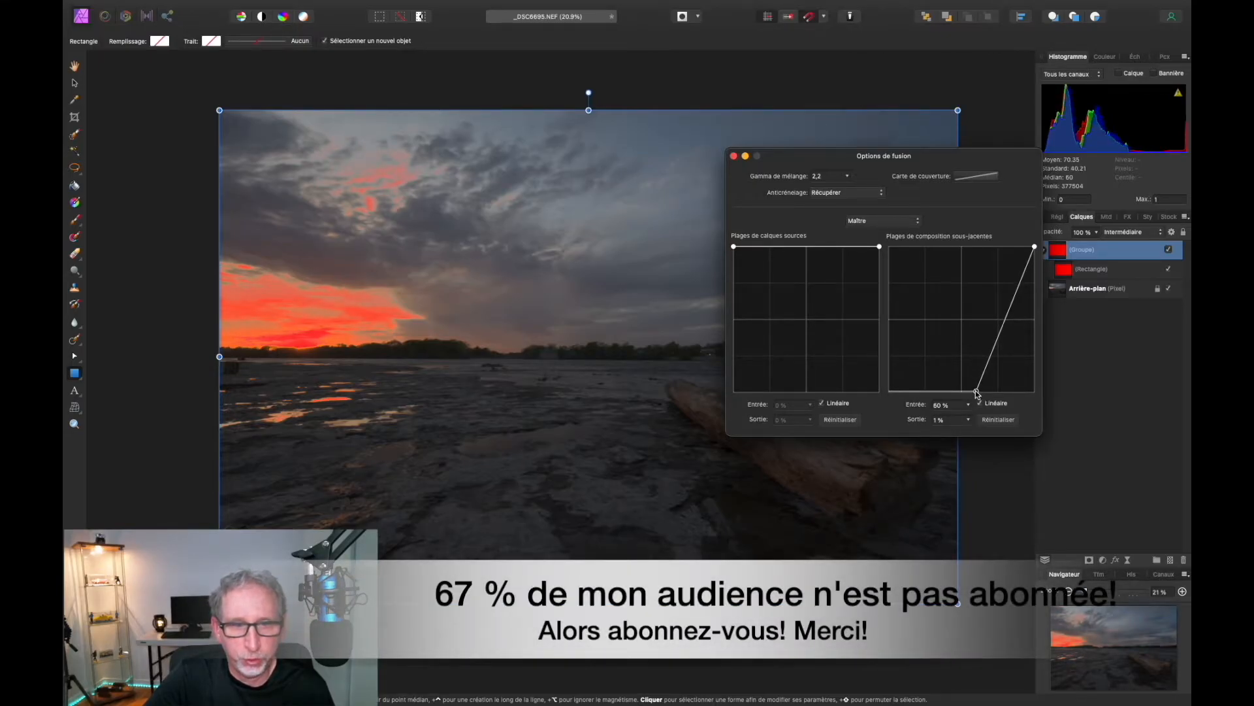
{"action": "left_click_drag", "start_coordinate": [976, 392], "coordinate": [994, 393]}
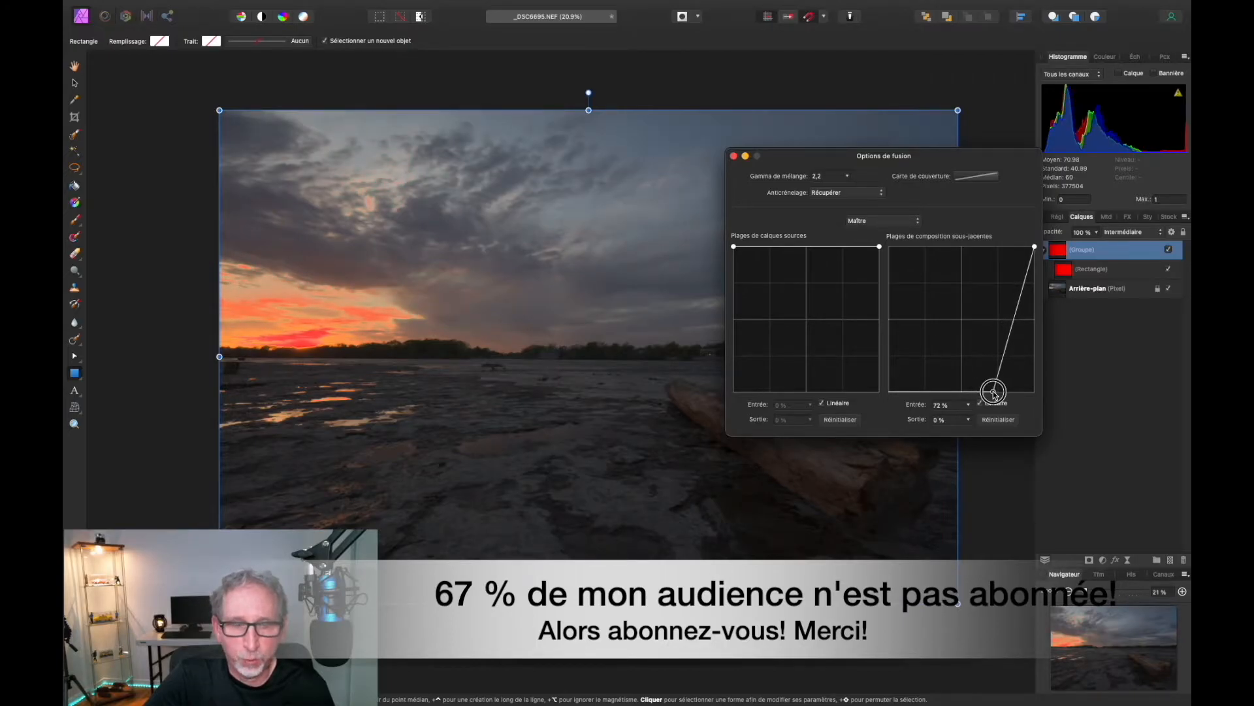
- Try the opposite underlying range to target the shadows, lowering the high-end node to about 35 % input and 1 % output
{"action": "left_click_drag", "start_coordinate": [993, 393], "coordinate": [890, 247]}
{"action": "left_click_drag", "start_coordinate": [1034, 247], "coordinate": [941, 390]}
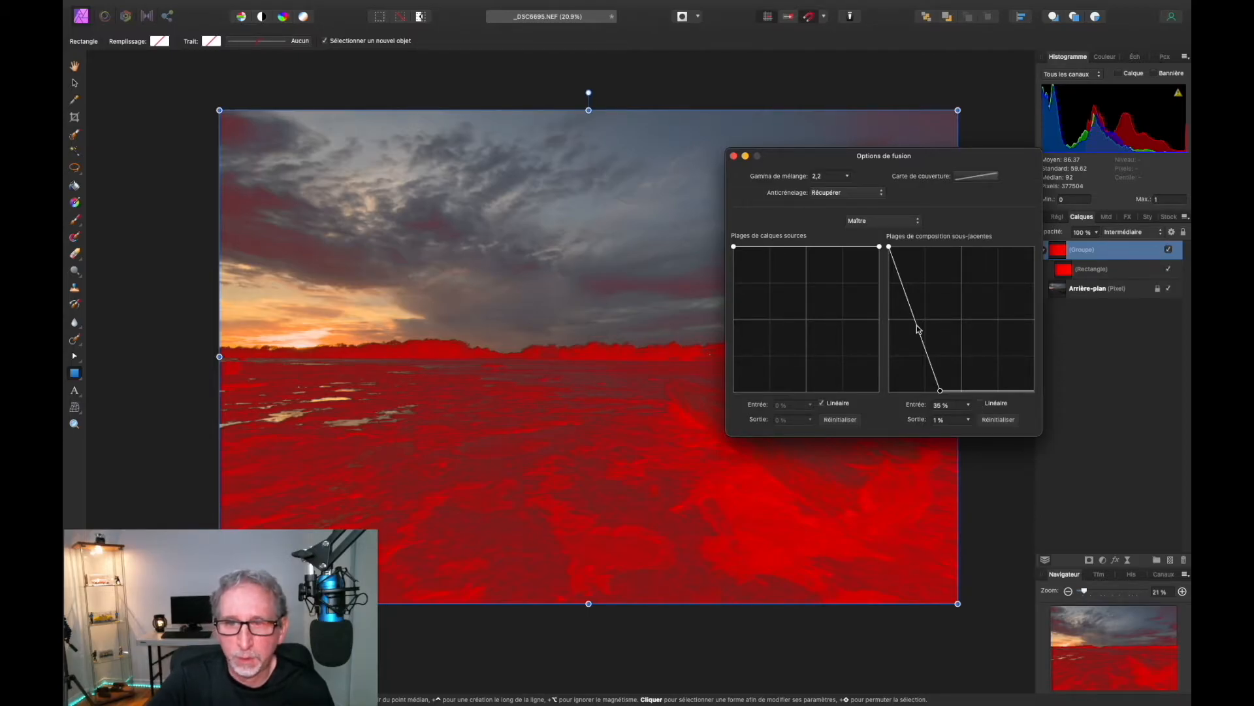
{"action": "left_click_drag", "start_coordinate": [917, 329], "coordinate": [926, 329]}
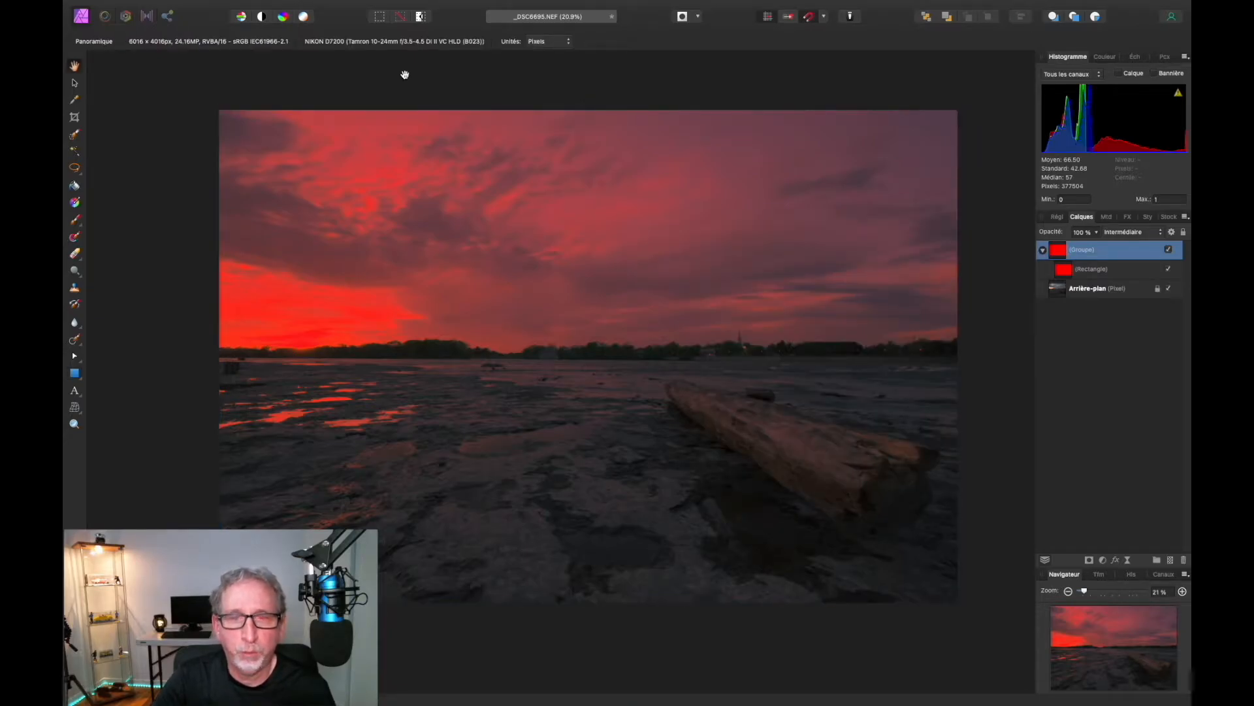
- Add a Curves adjustment layer and nest it inside the group, above the red rectangle
{"action": "mouse_move", "coordinate": [370, 4]}
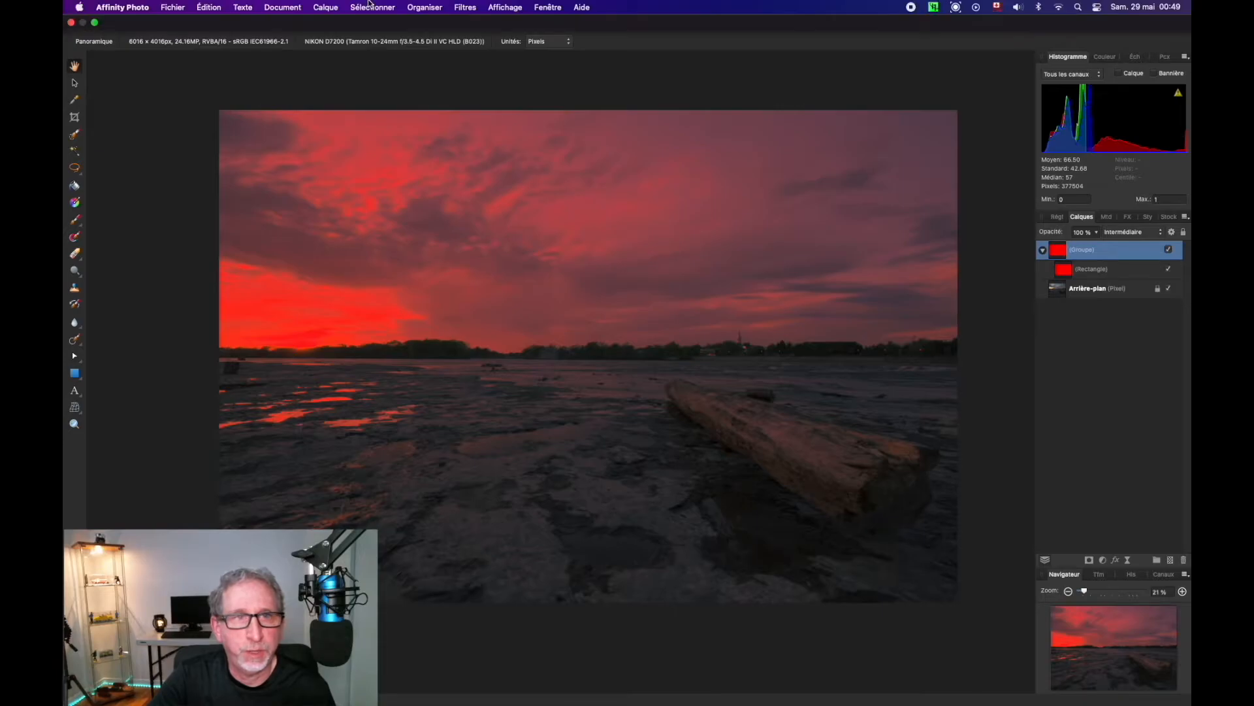
{"action": "left_click", "coordinate": [323, 7]}
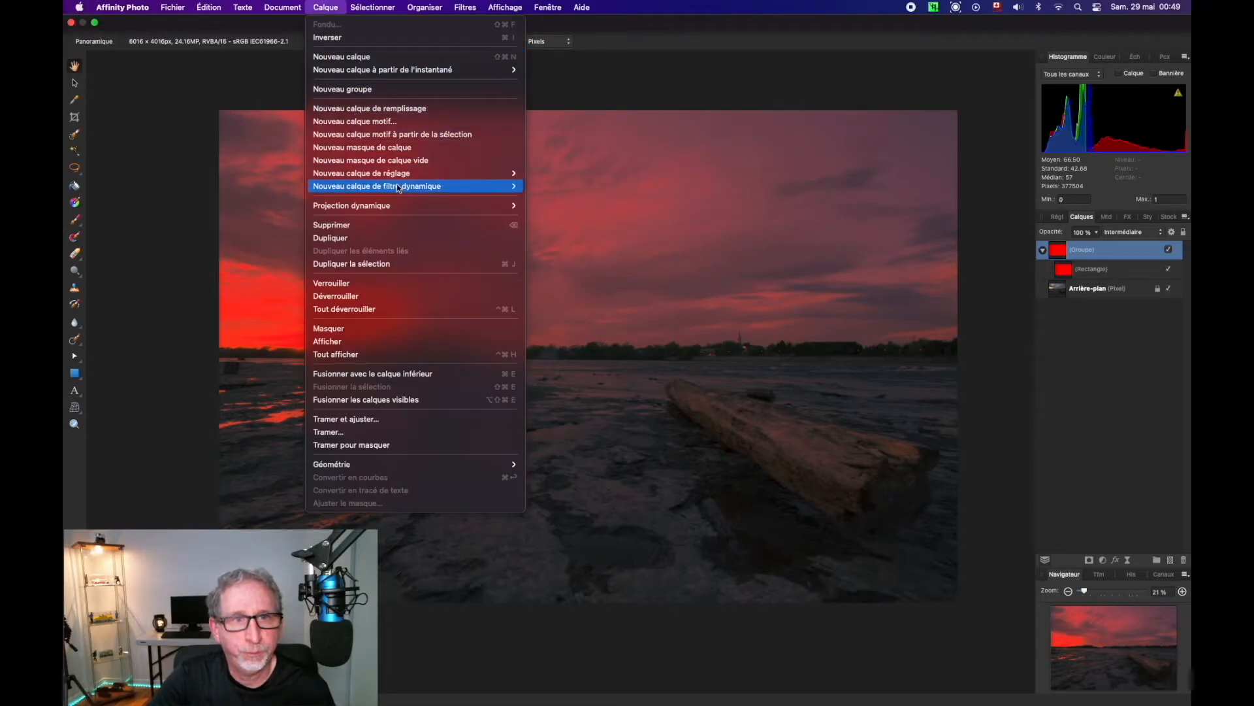
{"action": "mouse_move", "coordinate": [409, 175]}
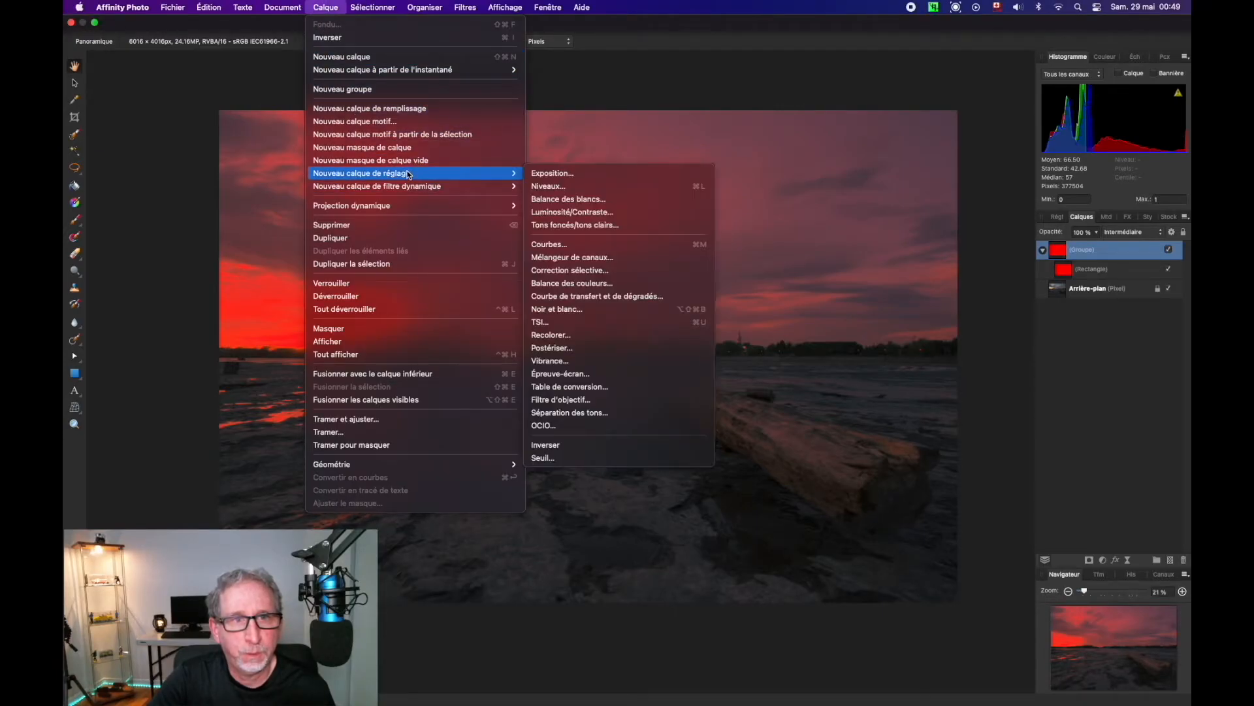
{"action": "left_click", "coordinate": [583, 242]}
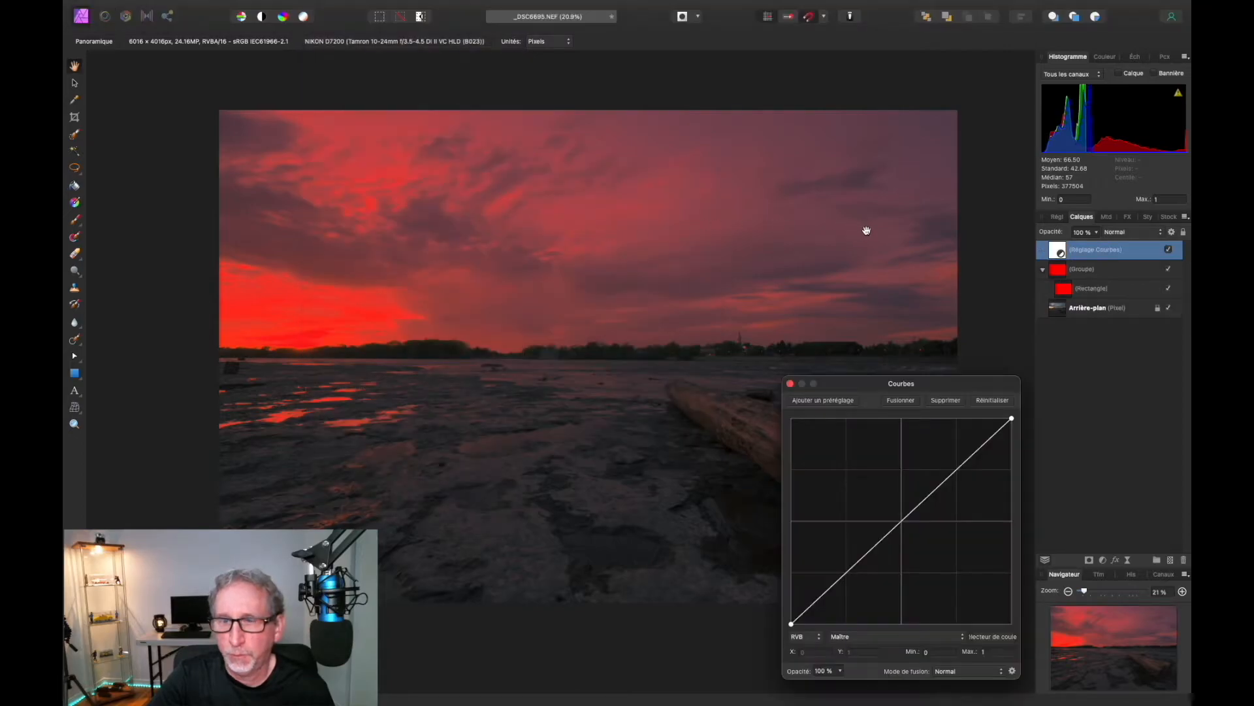
{"action": "left_click_drag", "start_coordinate": [943, 392], "coordinate": [946, 405]}
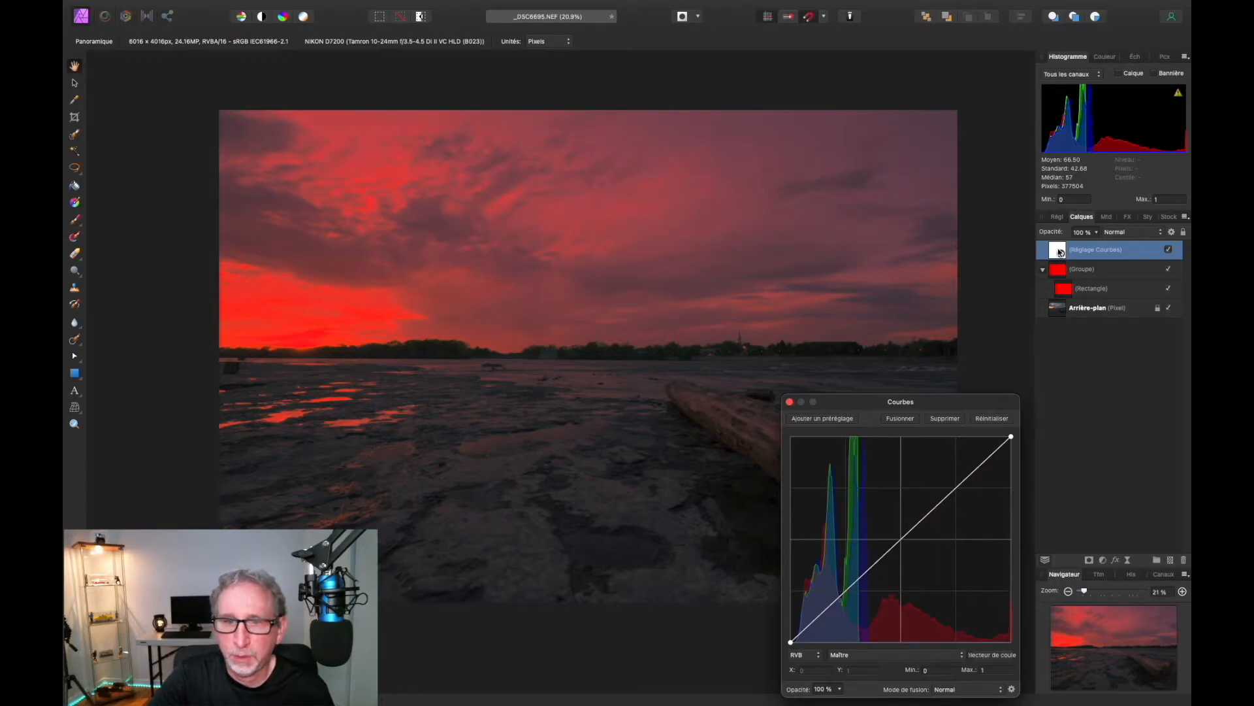
{"action": "left_click_drag", "start_coordinate": [1061, 252], "coordinate": [1063, 277]}
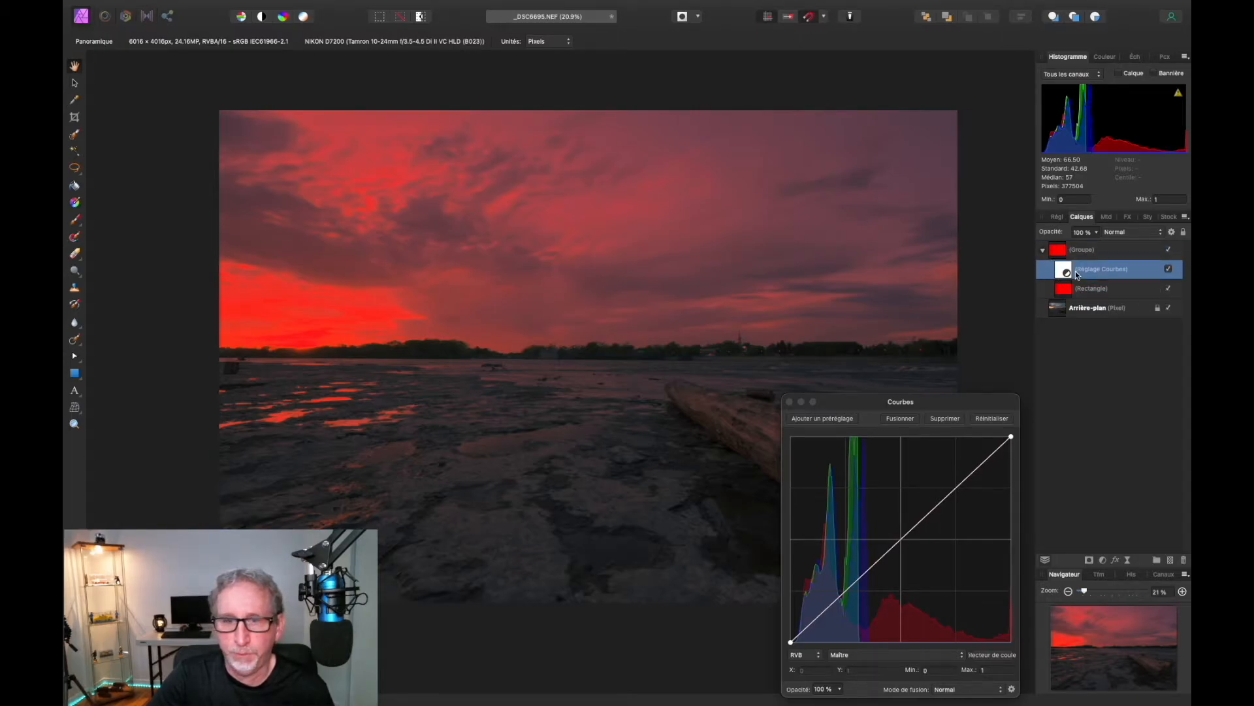
- Reopen the nested Curves adjustment and add a point at the middle of the master curve
{"action": "double_click", "coordinate": [1077, 274]}
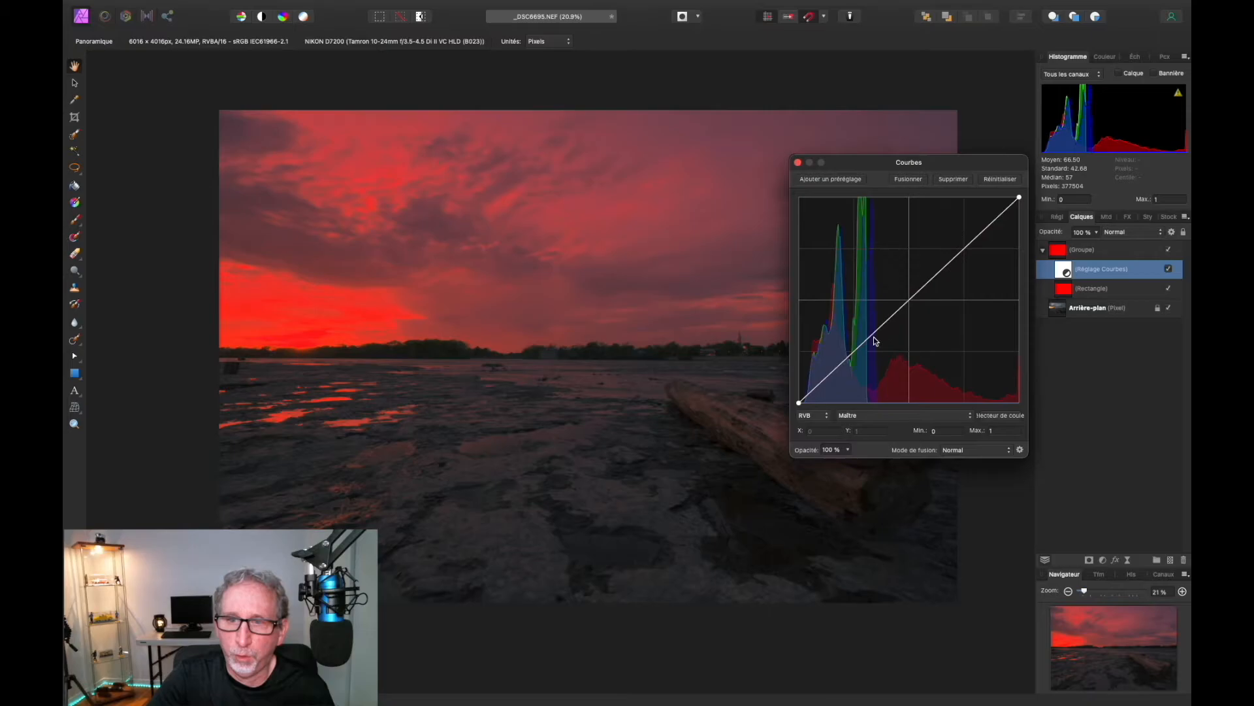
{"action": "mouse_move", "coordinate": [908, 303]}
{"action": "left_mouse_down"}
{"action": "mouse_move", "coordinate": [927, 325]}
{"action": "mouse_move", "coordinate": [885, 271]}
{"action": "mouse_move", "coordinate": [921, 318]}
{"action": "mouse_move", "coordinate": [899, 291]}
{"action": "mouse_move", "coordinate": [909, 302]}
{"action": "left_mouse_up"}
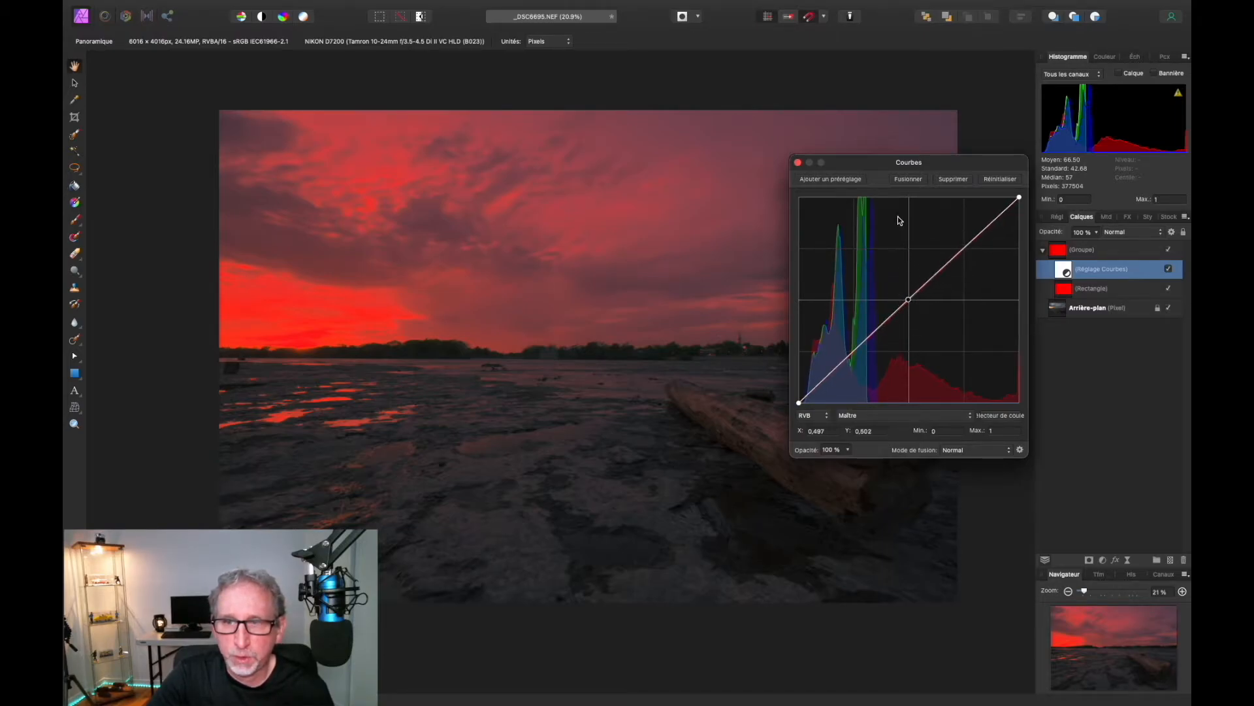
{"action": "left_click_drag", "start_coordinate": [882, 174], "coordinate": [840, 133]}
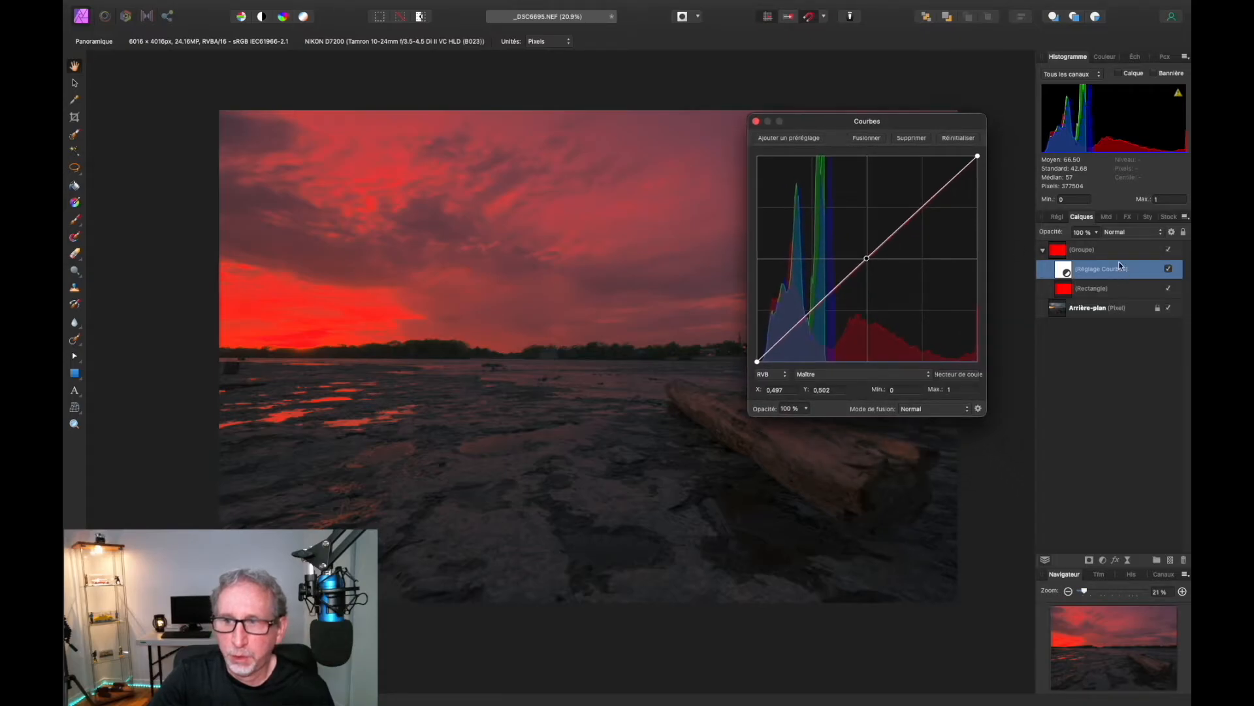
- Duplicate the background photo layer and place the copy inside the group, between the red rectangle and the Curves adjustment
{"action": "left_click", "coordinate": [1061, 309]}
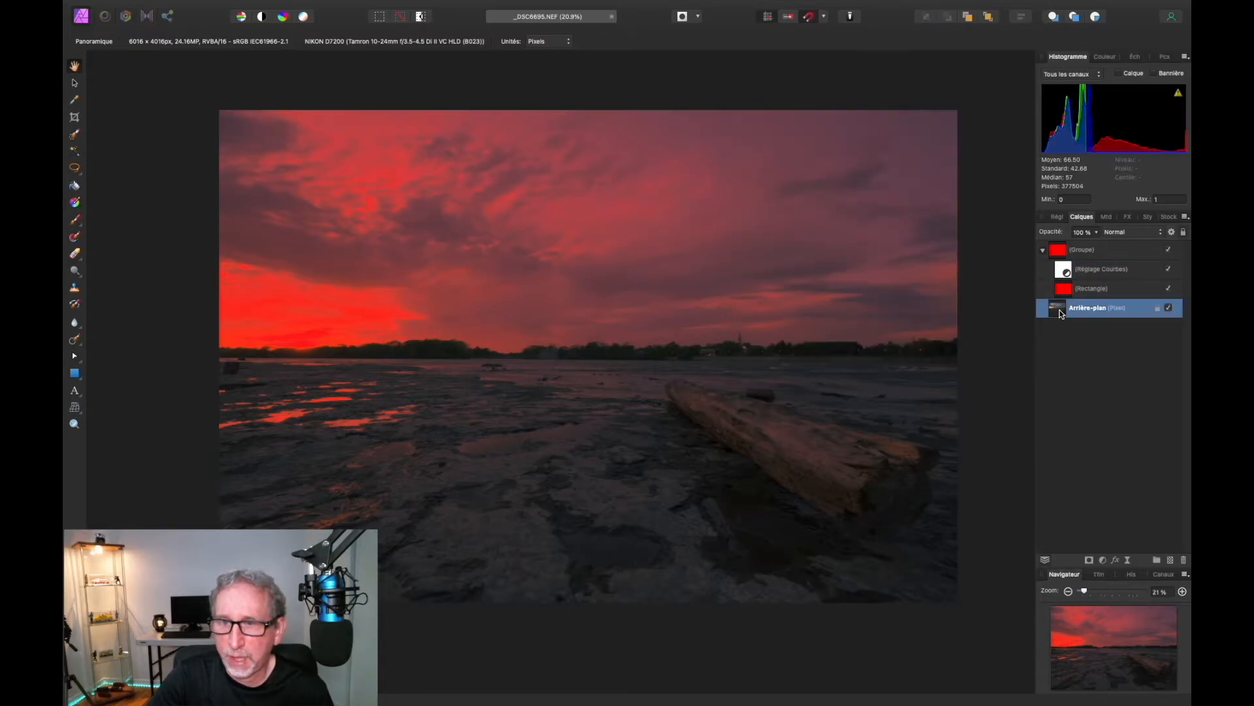
{"action": "right_click", "coordinate": [1061, 312]}
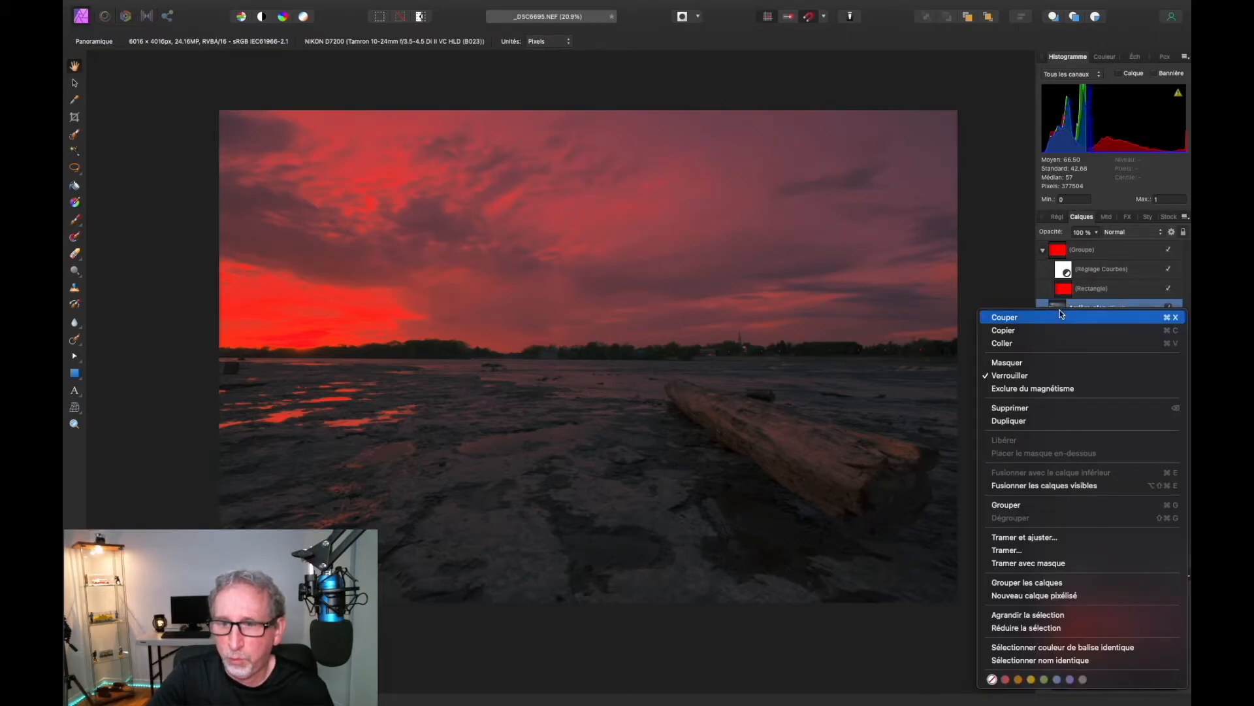
{"action": "left_click", "coordinate": [1047, 421]}
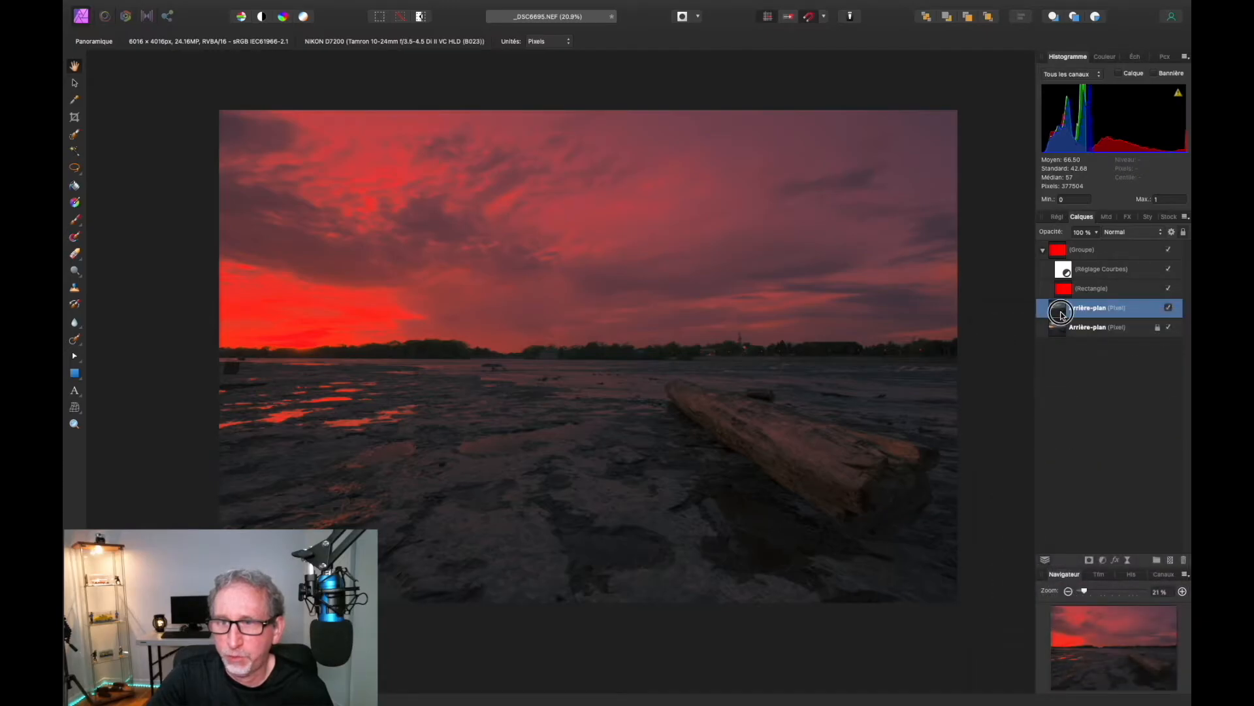
{"action": "mouse_move", "coordinate": [1060, 314]}
{"action": "left_mouse_down"}
{"action": "mouse_move", "coordinate": [1063, 282]}
{"action": "mouse_move", "coordinate": [1069, 299]}
{"action": "left_mouse_up"}
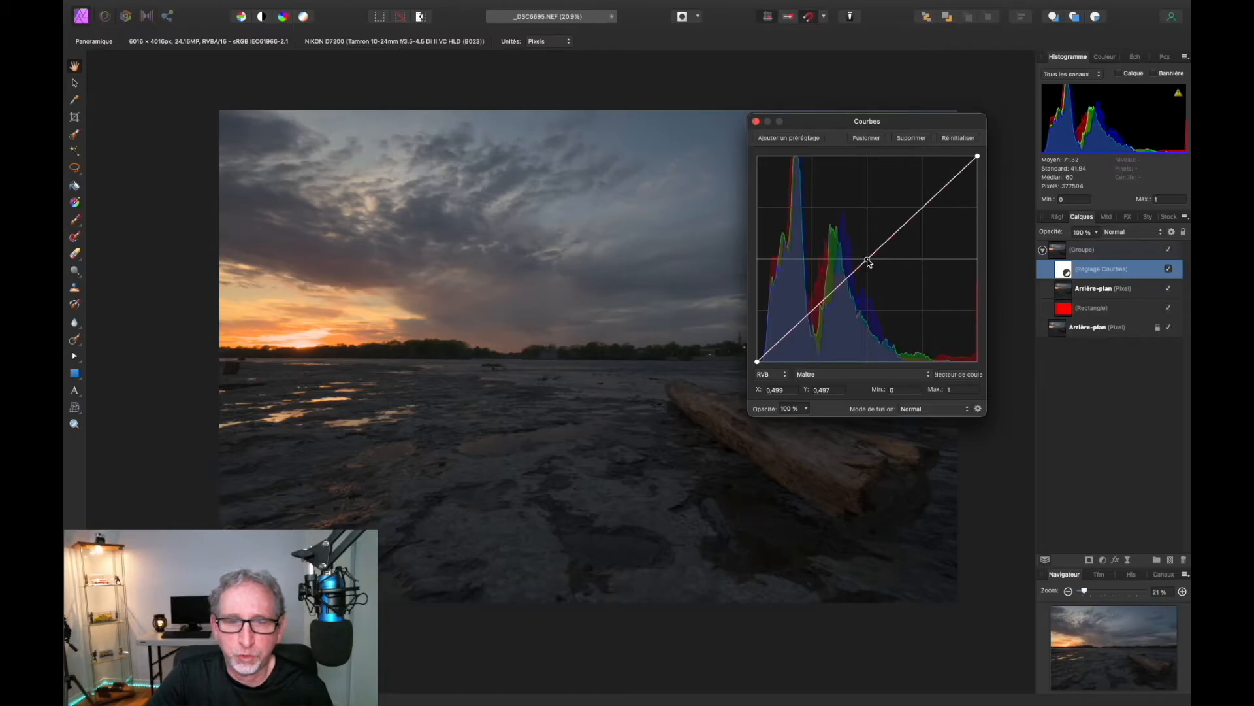
- Reshape the master curve slightly from its midpoint and compare the photo with the Curves layer hidden and shown
{"action": "mouse_move", "coordinate": [867, 261]}
{"action": "left_mouse_down"}
{"action": "mouse_move", "coordinate": [882, 279]}
{"action": "mouse_move", "coordinate": [863, 257]}
{"action": "mouse_move", "coordinate": [885, 274]}
{"action": "mouse_move", "coordinate": [837, 300]}
{"action": "mouse_move", "coordinate": [872, 261]}
{"action": "left_mouse_up"}
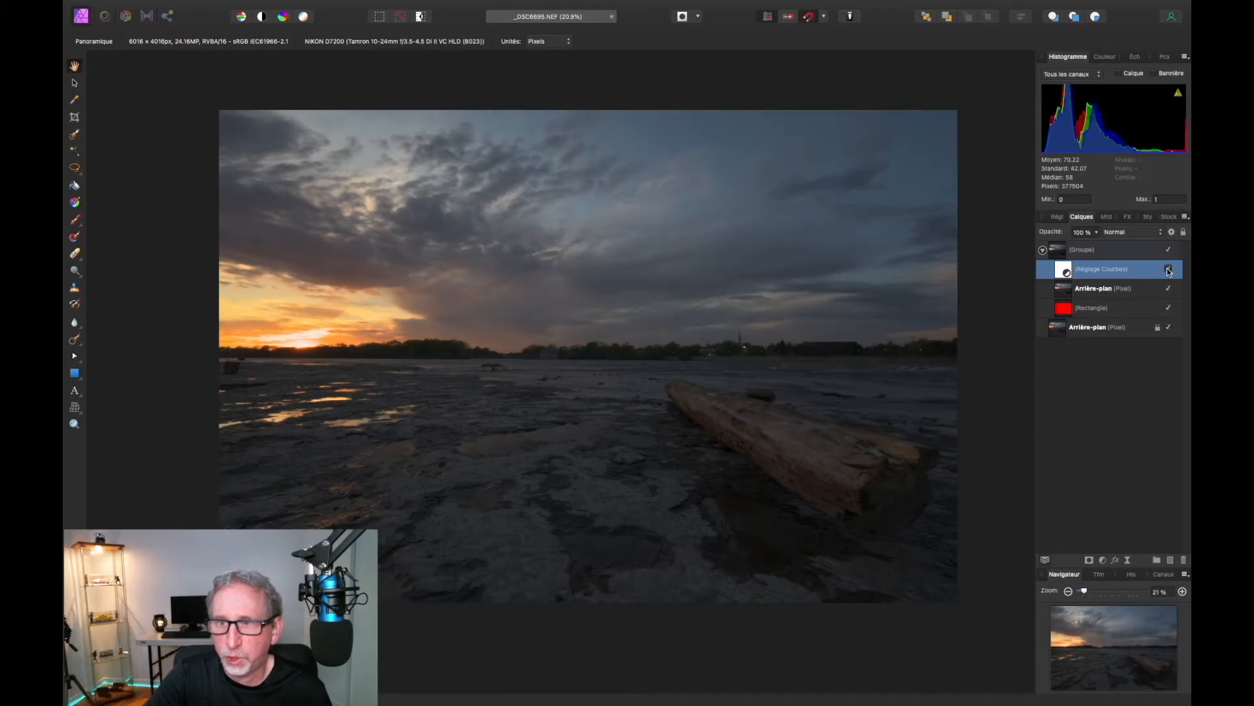
{"action": "left_click", "coordinate": [1169, 270]}
{"action": "left_click", "coordinate": [1169, 270]}
{"action": "left_click", "coordinate": [1169, 270]}
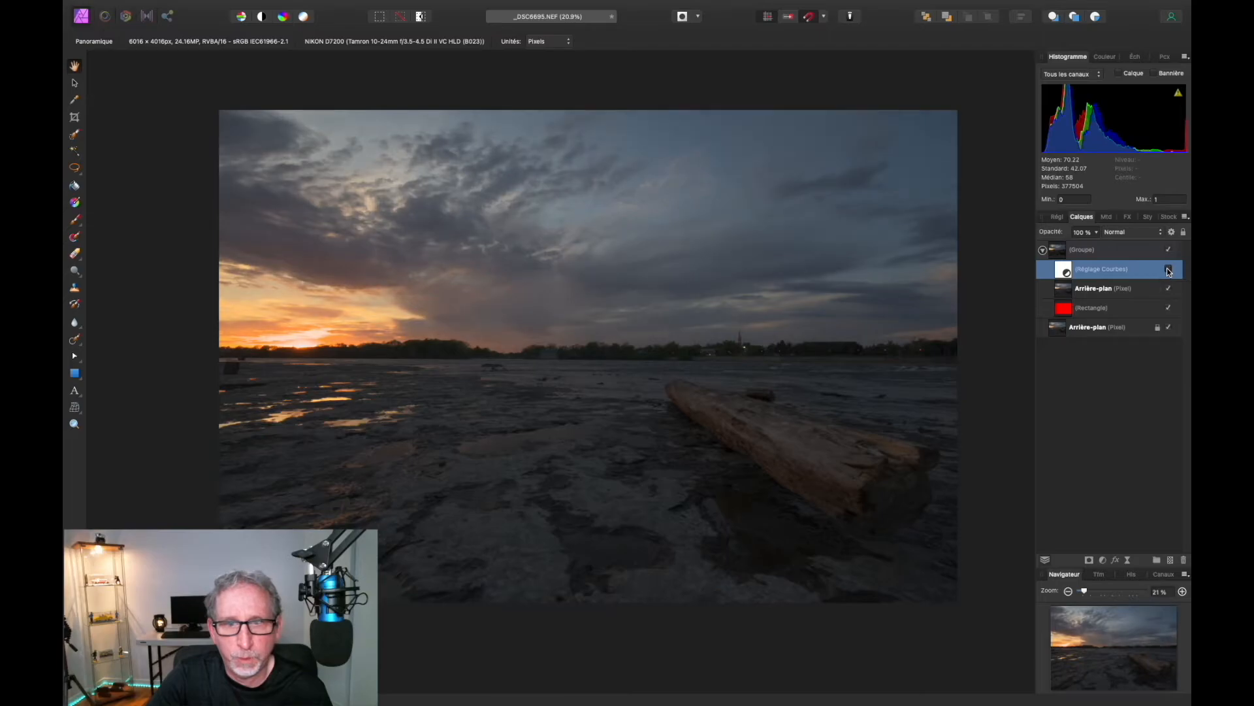
{"action": "left_click", "coordinate": [1168, 270]}
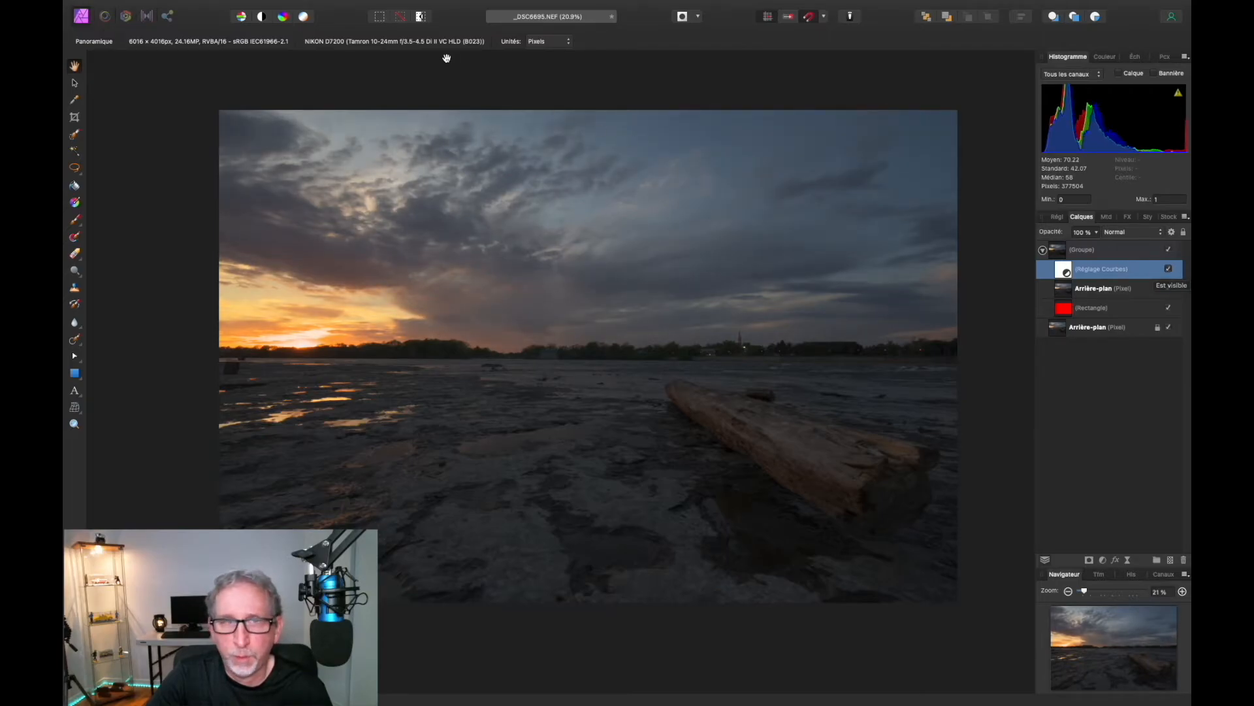
- Add an Exposure adjustment above Curves in the group and set its exposure to about 0.392
{"action": "left_click", "coordinate": [325, 7]}
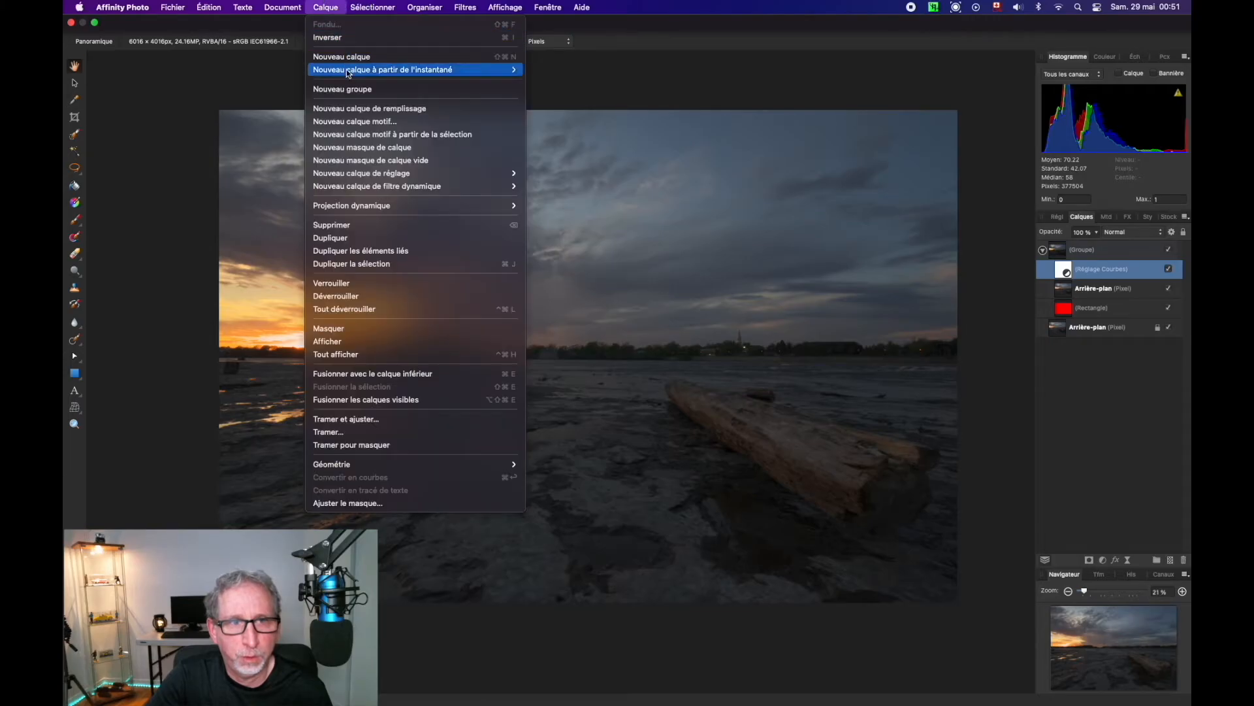
{"action": "mouse_move", "coordinate": [470, 173]}
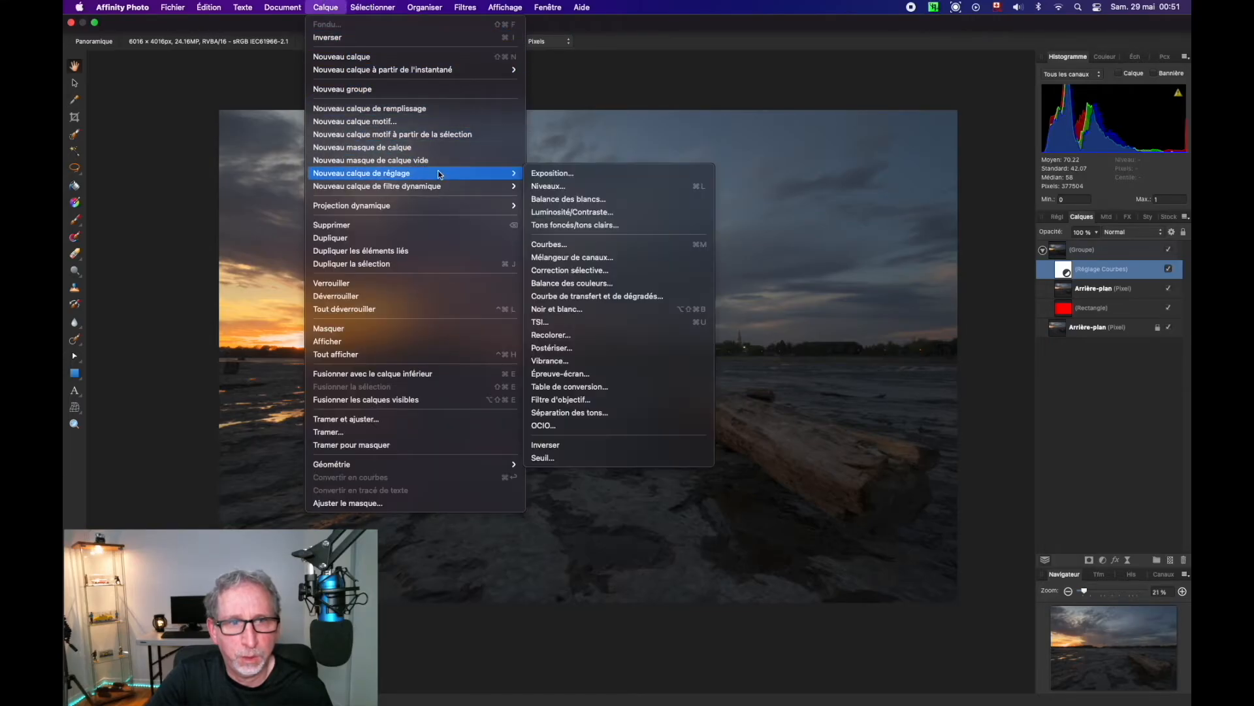
{"action": "left_click", "coordinate": [568, 174]}
{"action": "left_click_drag", "start_coordinate": [850, 425], "coordinate": [858, 428]}
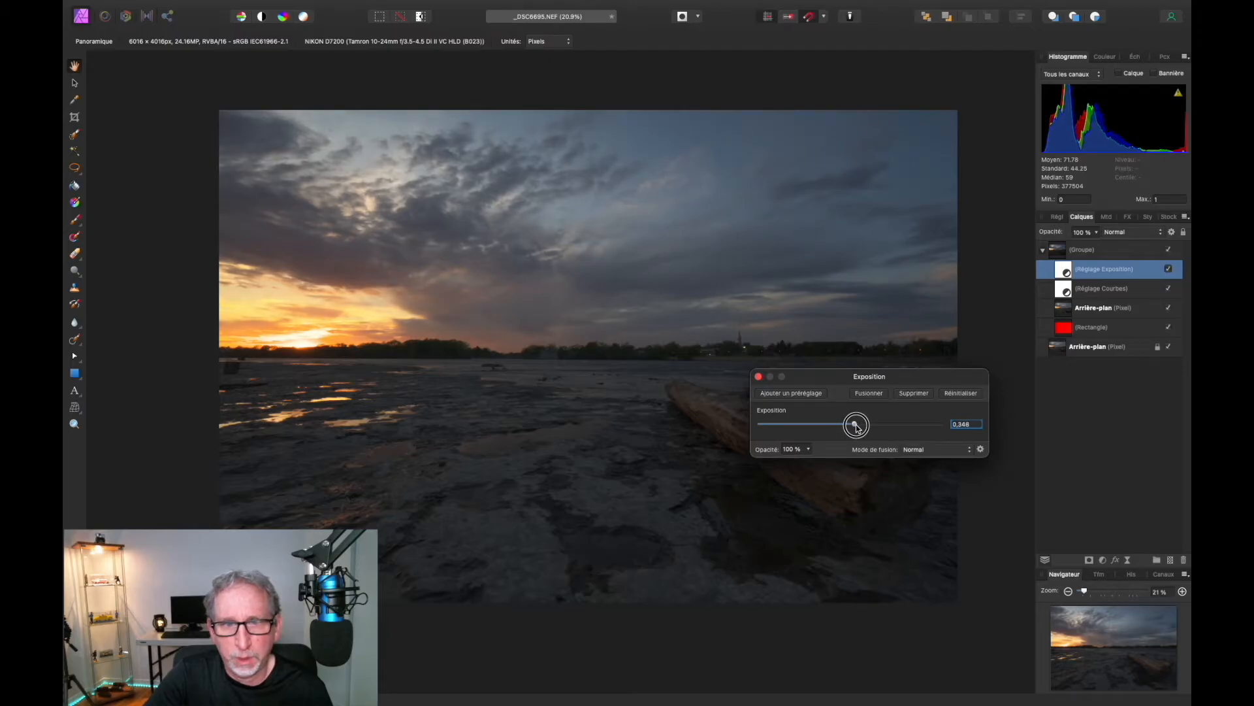
{"action": "left_click", "coordinate": [760, 376]}
- Add a Vibrance adjustment to the group with vibrance at 38 % and saturation at about 20 %
{"action": "left_click", "coordinate": [325, 7]}
{"action": "mouse_move", "coordinate": [392, 177]}
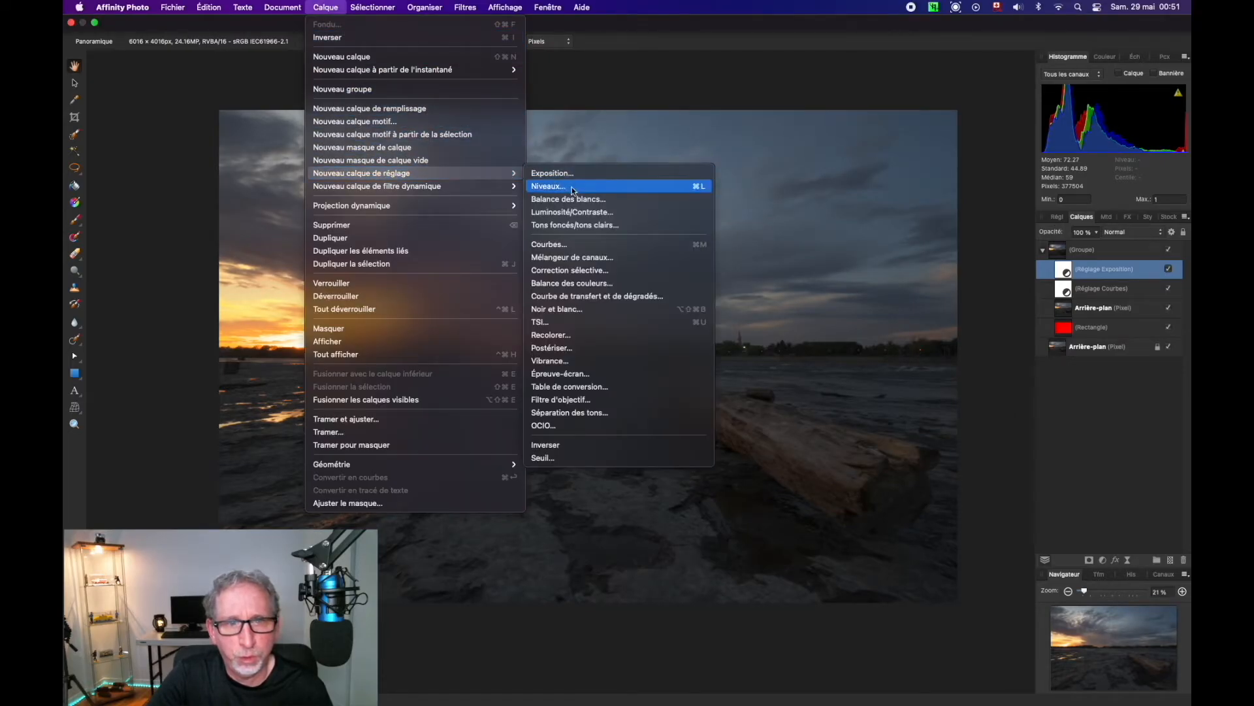
{"action": "left_click", "coordinate": [590, 361]}
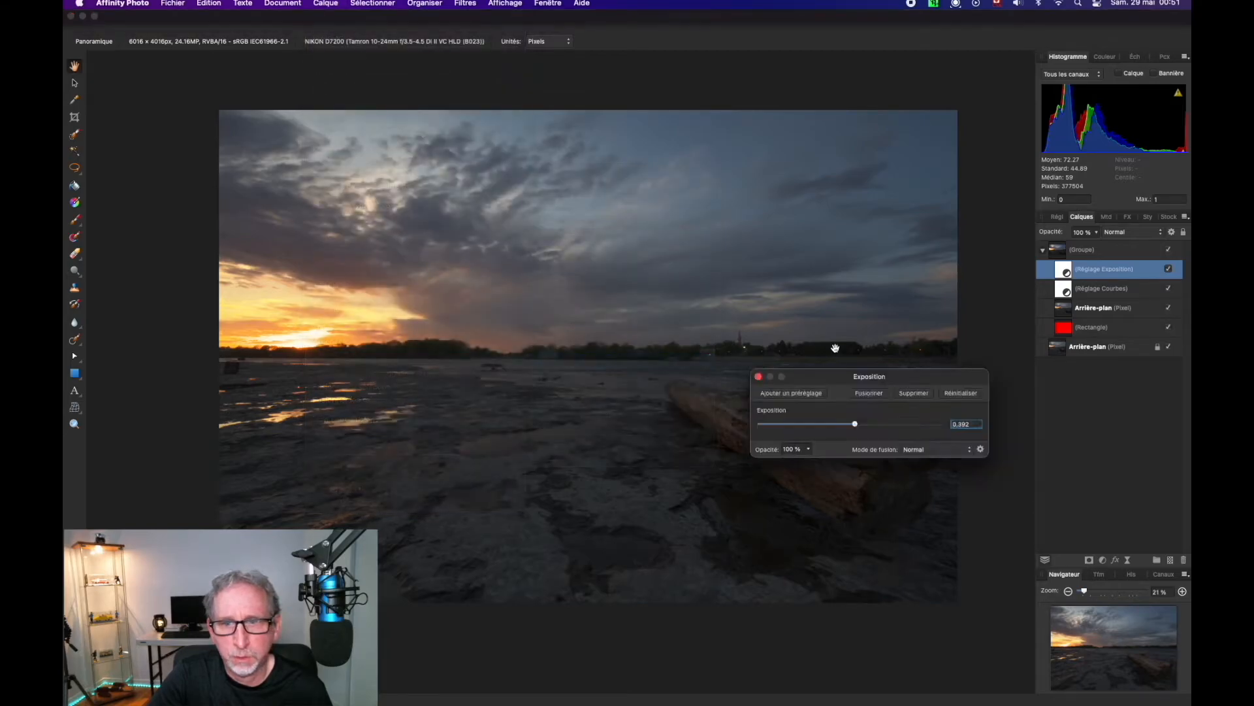
{"action": "left_click_drag", "start_coordinate": [850, 407], "coordinate": [870, 437]}
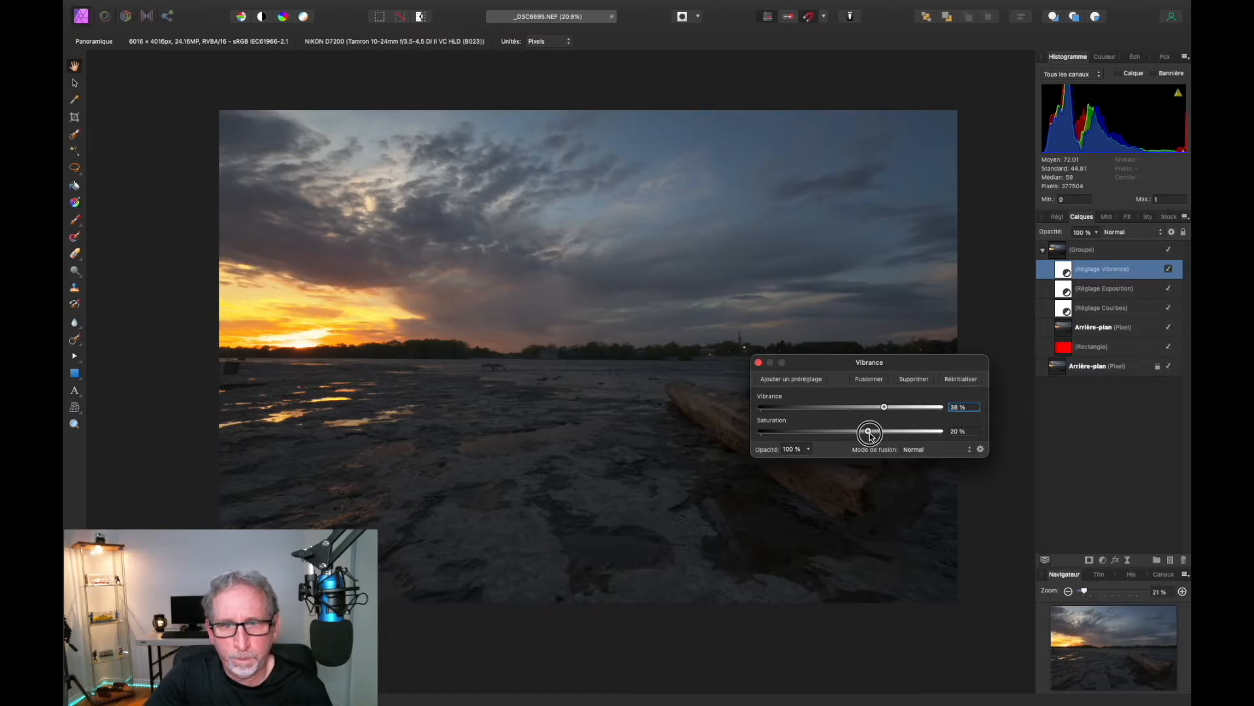
{"action": "left_click", "coordinate": [759, 363]}
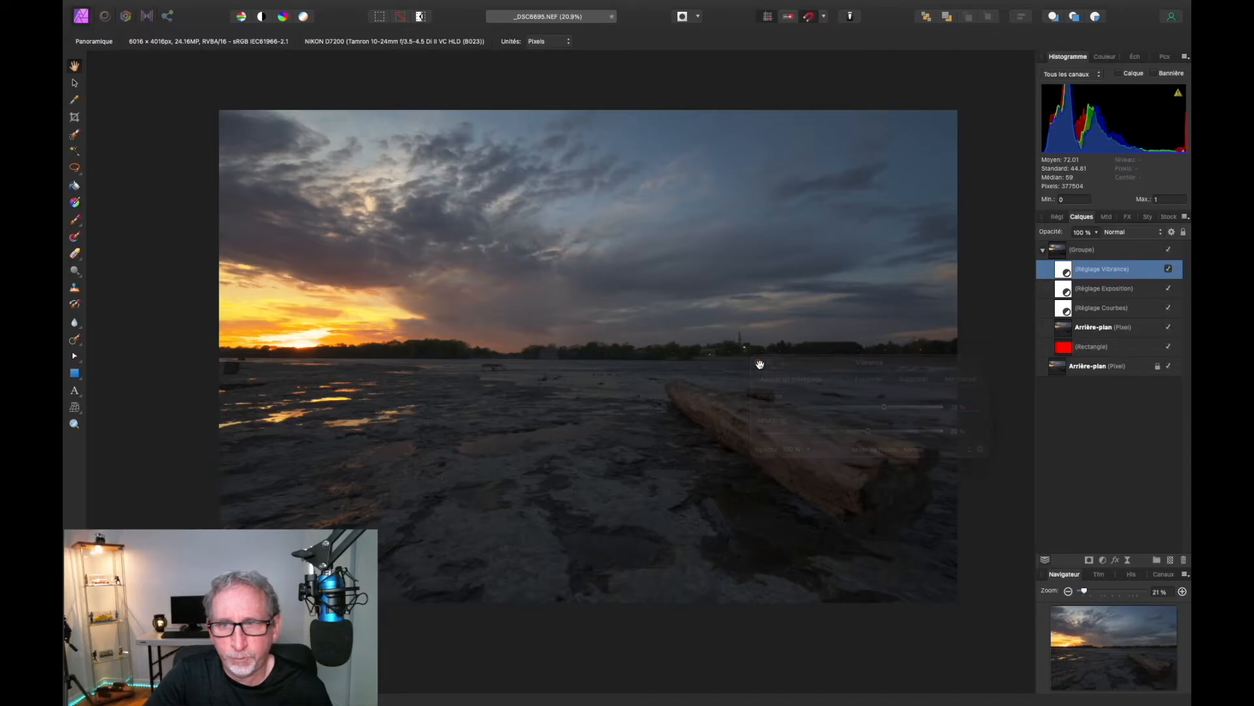
- Rename the group "masque luminosité"
{"action": "left_click", "coordinate": [1081, 251]}
{"action": "double_click", "coordinate": [1080, 249]}
{"action": "type", "text": "masque luminosité"}
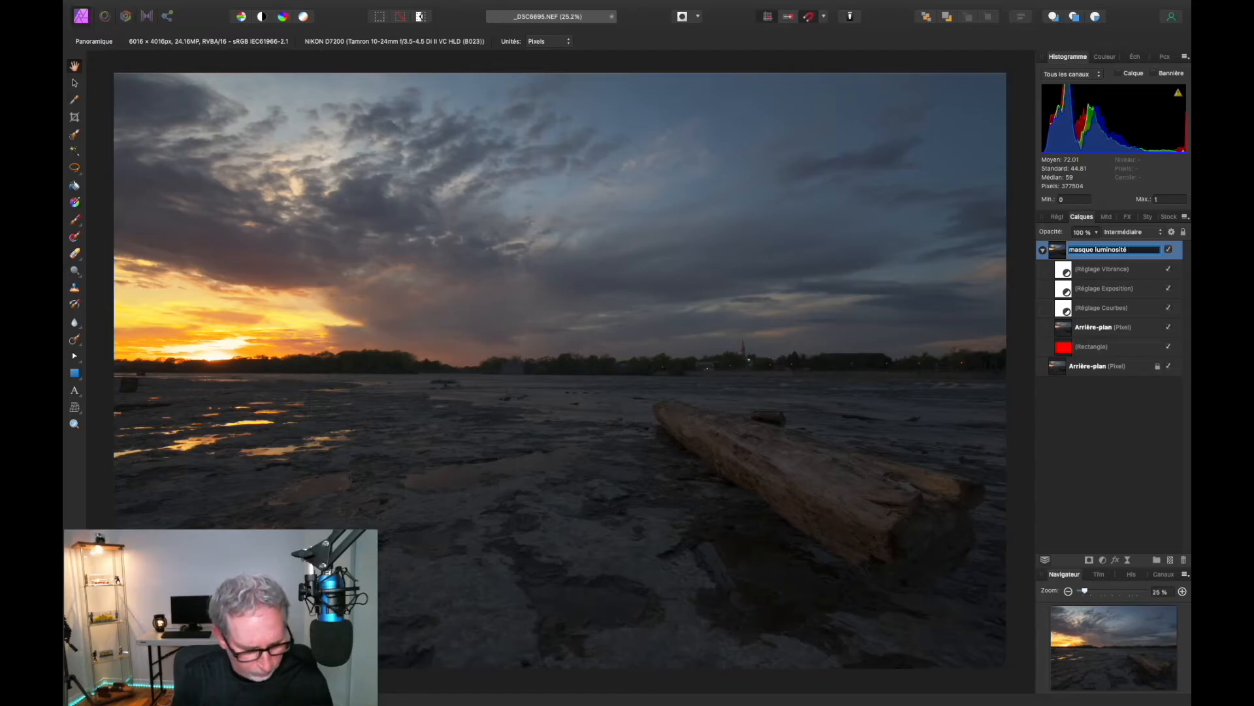
- Extend the group's name to "masque luminosité (clair)" and collapse the group
{"action": "type", "text": "(clair)"}
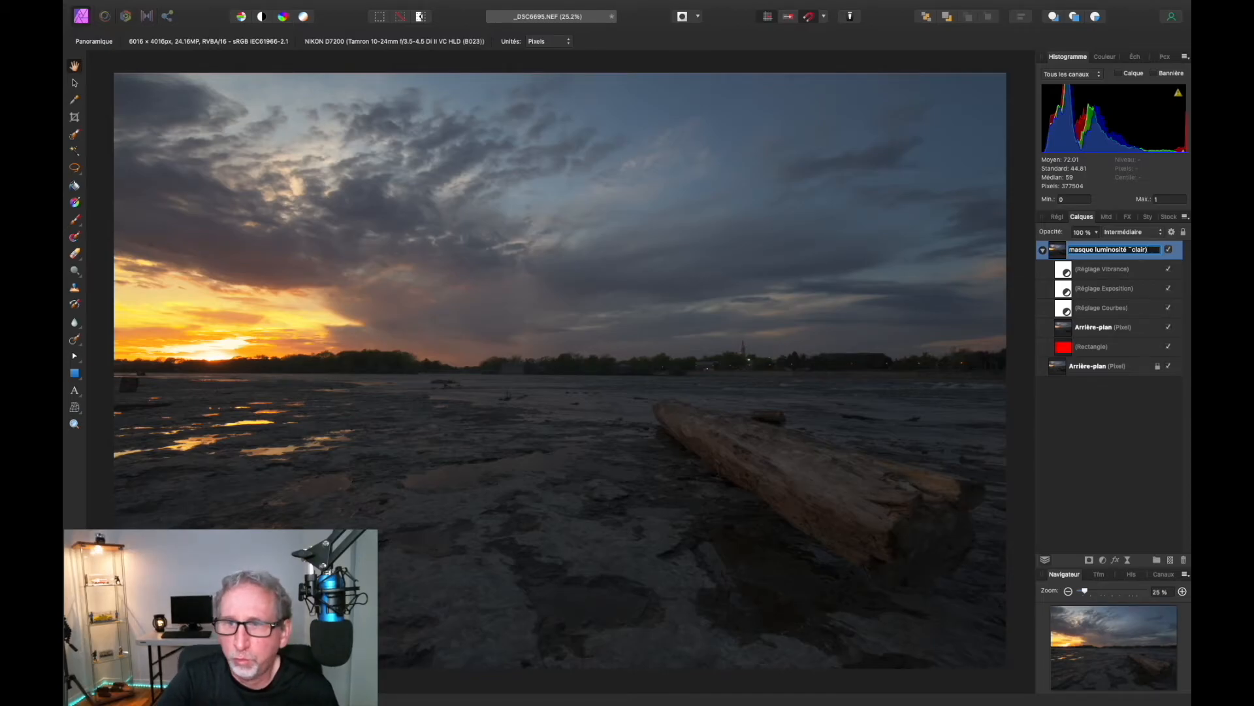
{"action": "key", "text": "Return"}
{"action": "left_click", "coordinate": [1042, 250]}
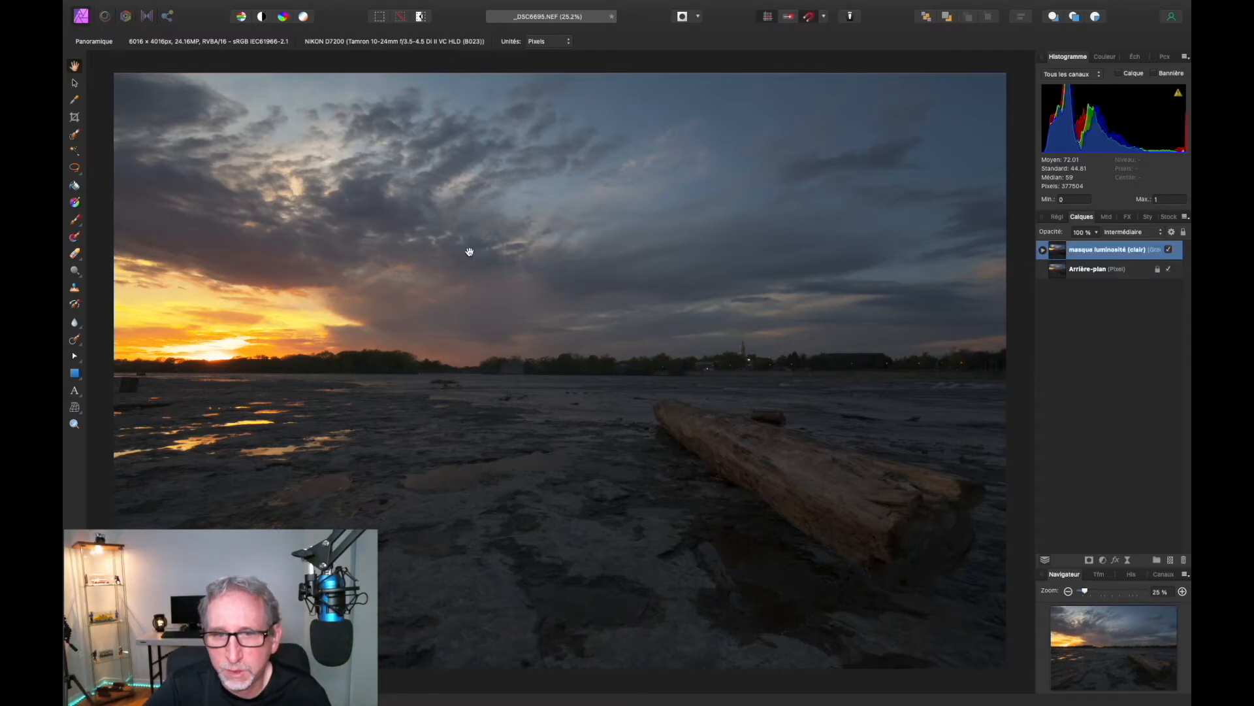
- Add a Brightness/Contrast adjustment above the luminosity mask group and set its brightness to about 28 %
{"action": "scroll", "coordinate": [450, 167], "scroll_direction": "down", "scroll_amount": 2}
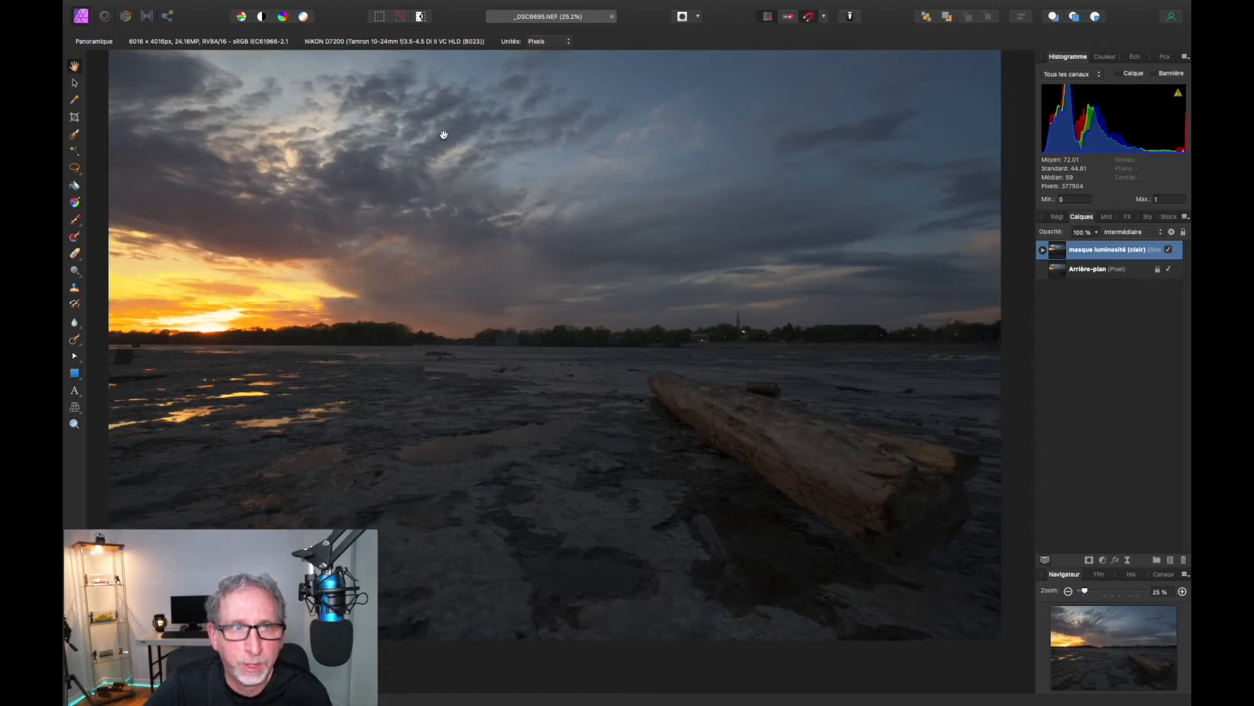
{"action": "left_click_drag", "start_coordinate": [459, 143], "coordinate": [457, 174]}
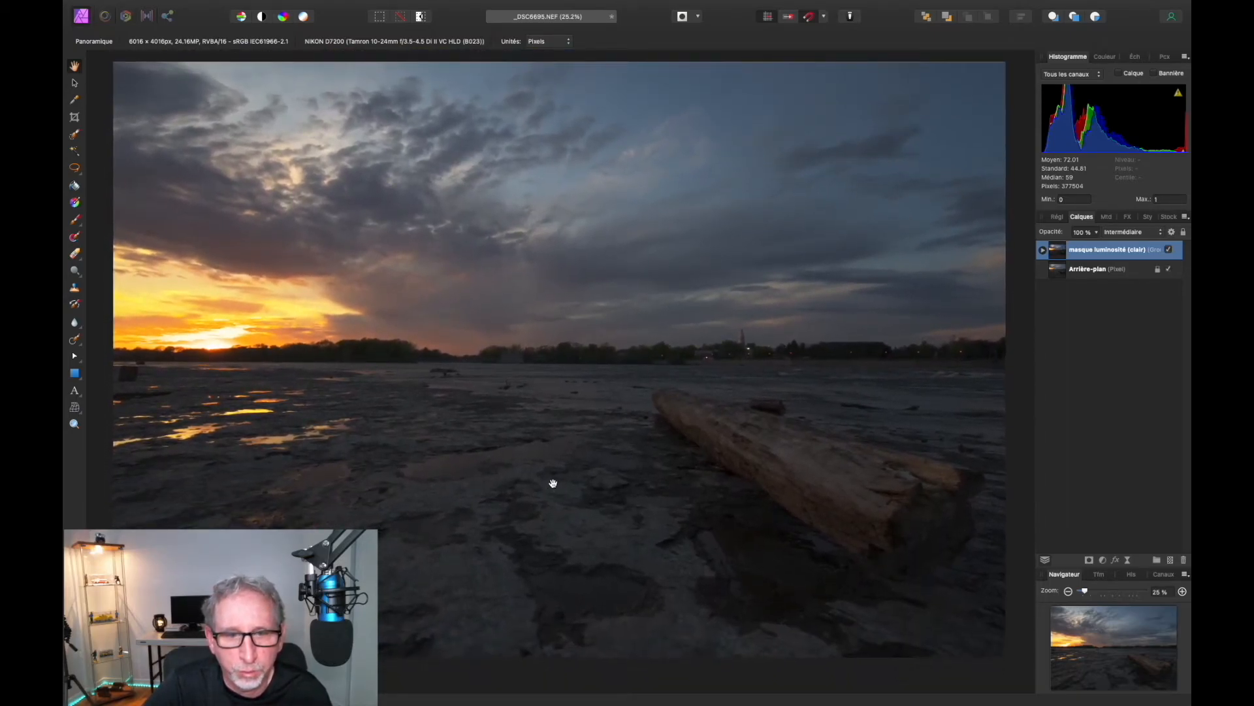
{"action": "left_click_drag", "start_coordinate": [547, 441], "coordinate": [548, 446]}
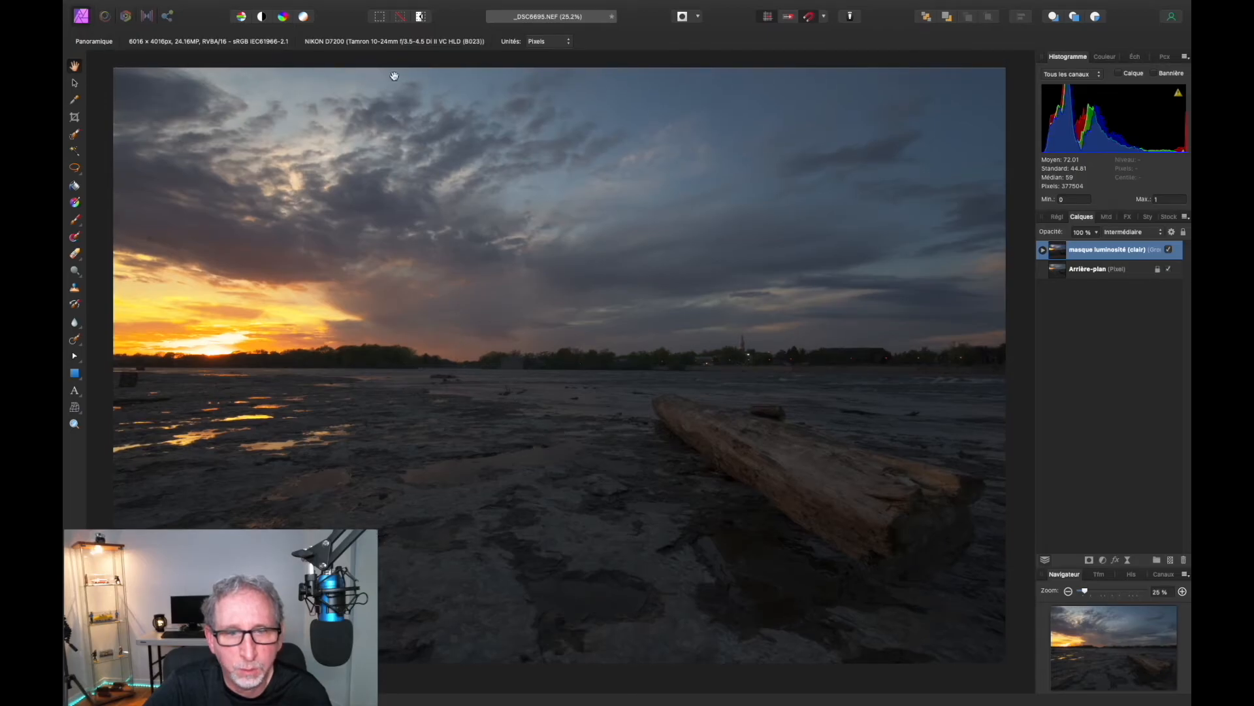
{"action": "mouse_move", "coordinate": [362, 3]}
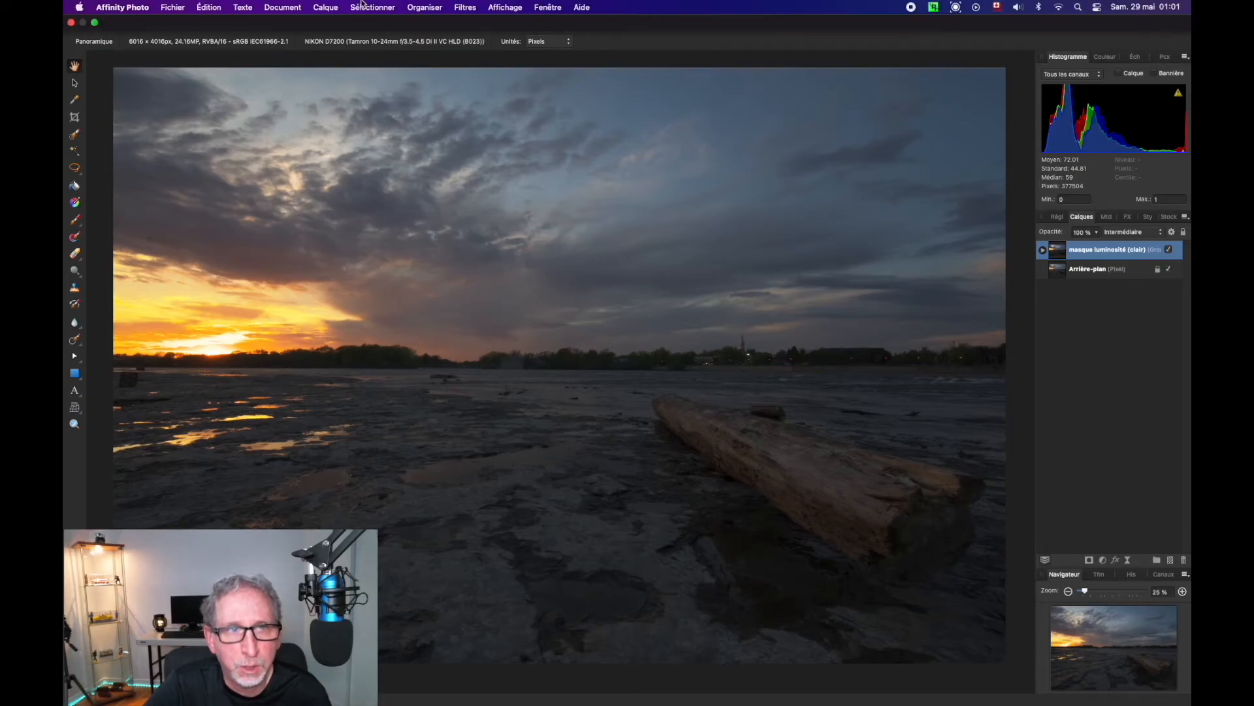
{"action": "left_click", "coordinate": [325, 8]}
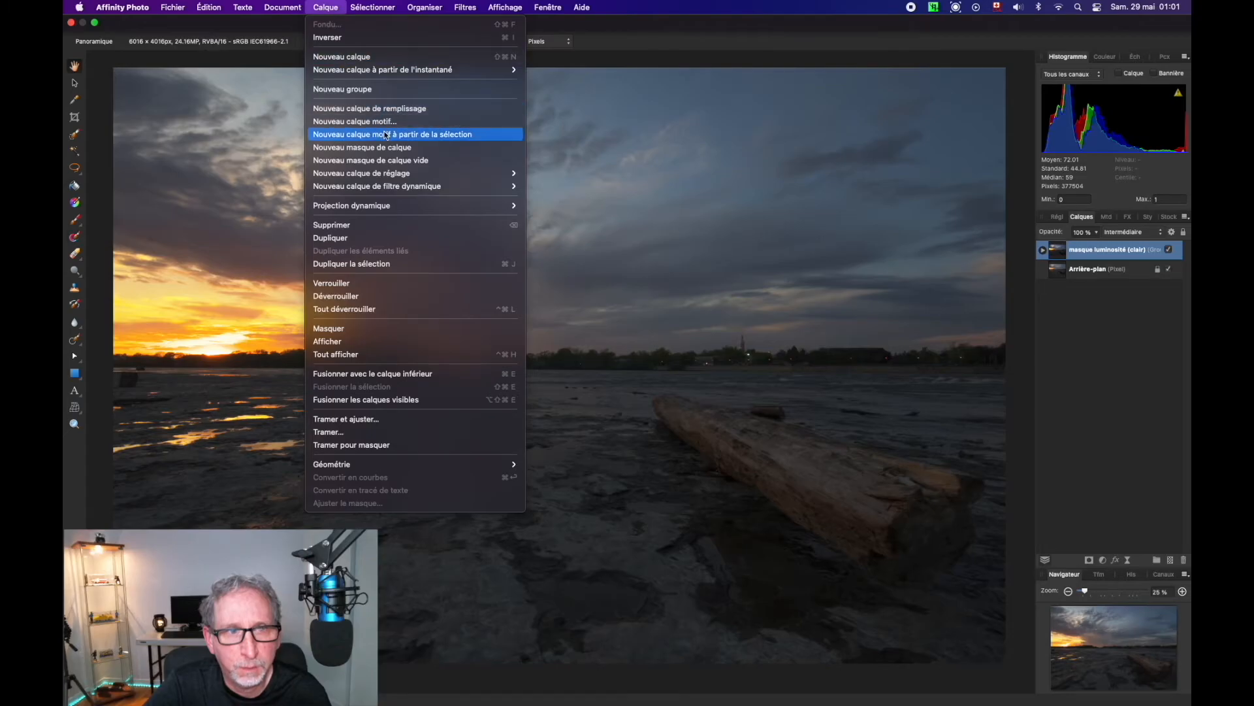
{"action": "mouse_move", "coordinate": [429, 174]}
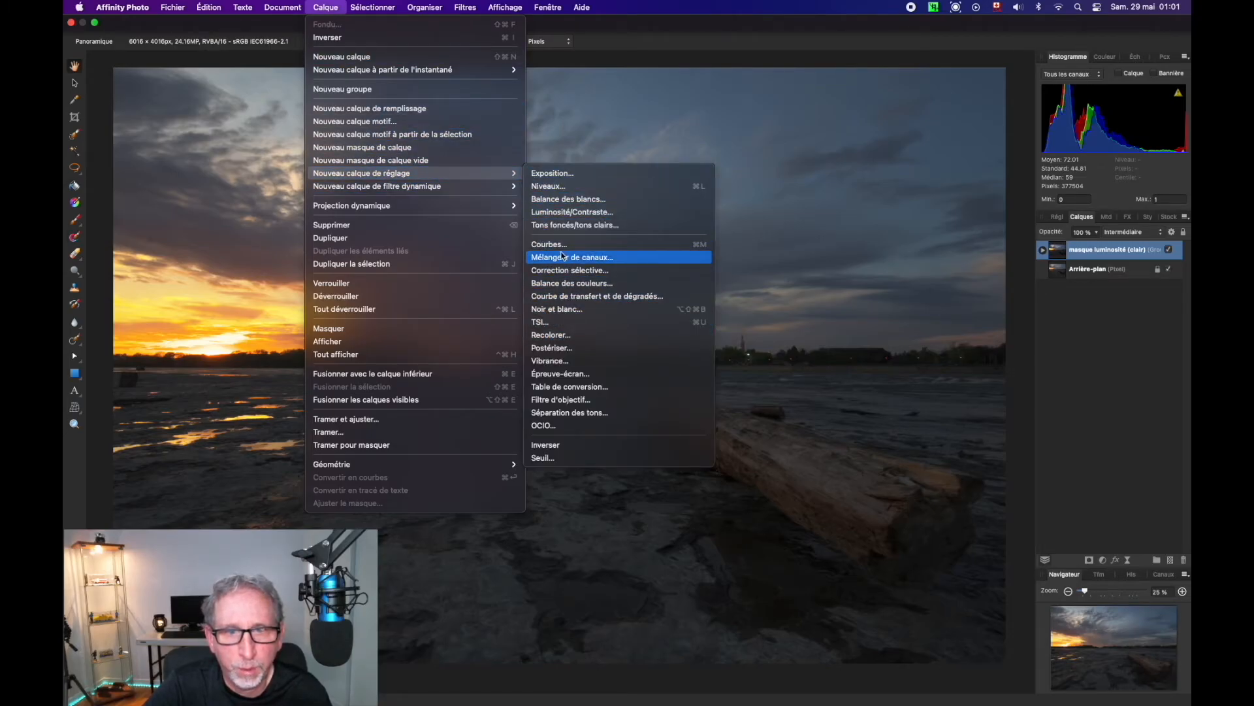
{"action": "left_click", "coordinate": [562, 213]}
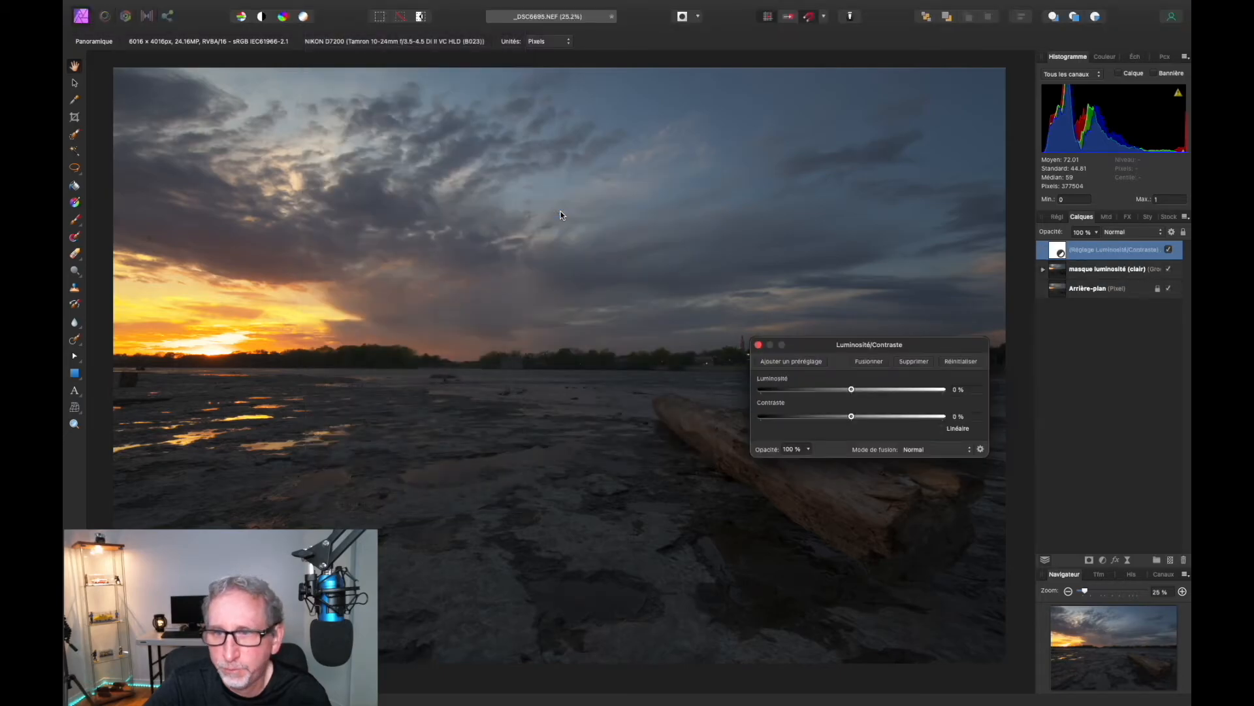
{"action": "left_click_drag", "start_coordinate": [851, 390], "coordinate": [877, 390]}
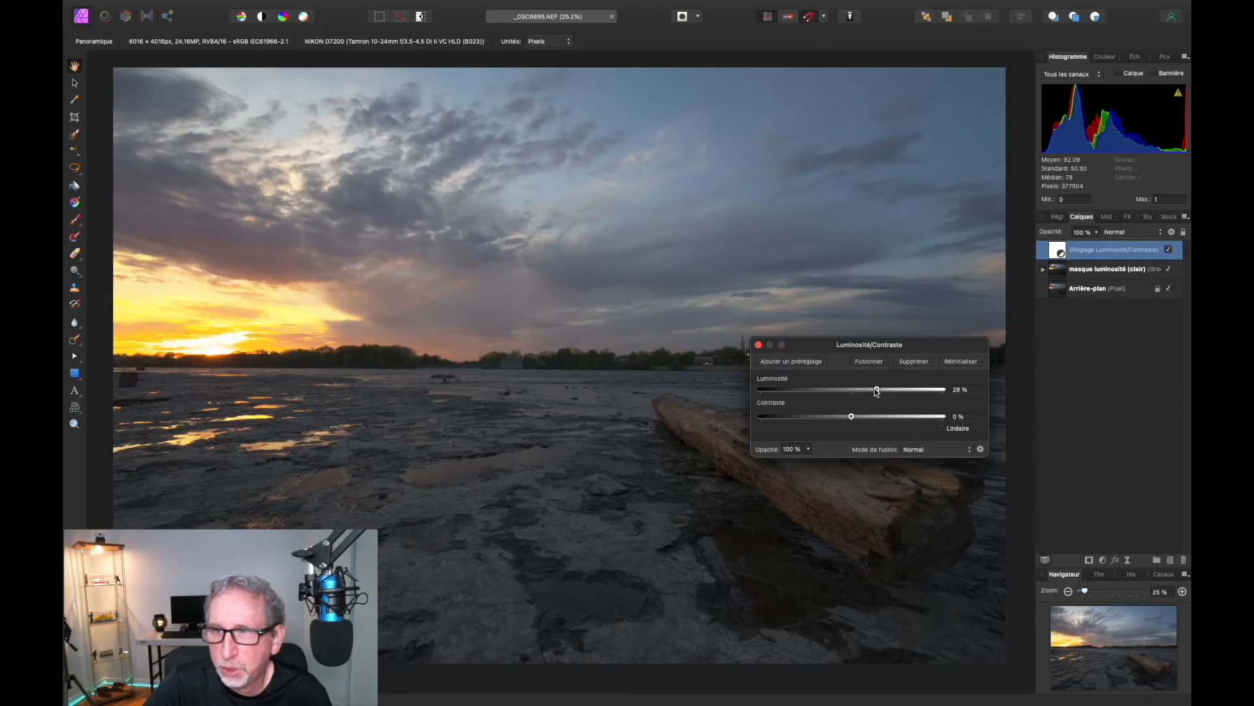
- Restrict the adjustment to dark tones by lowering the underlying composition range's highlight end node to about 46 % input and 0 % output
{"action": "left_click", "coordinate": [1172, 233]}
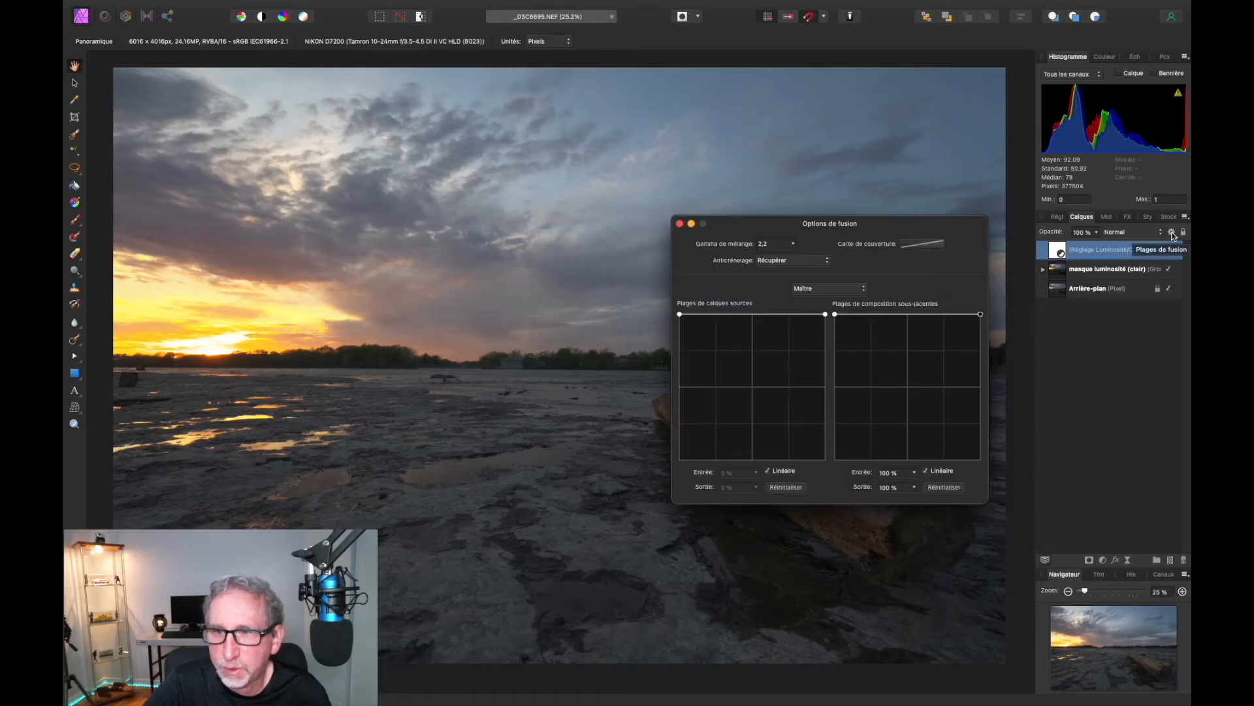
{"action": "left_click_drag", "start_coordinate": [980, 314], "coordinate": [902, 458]}
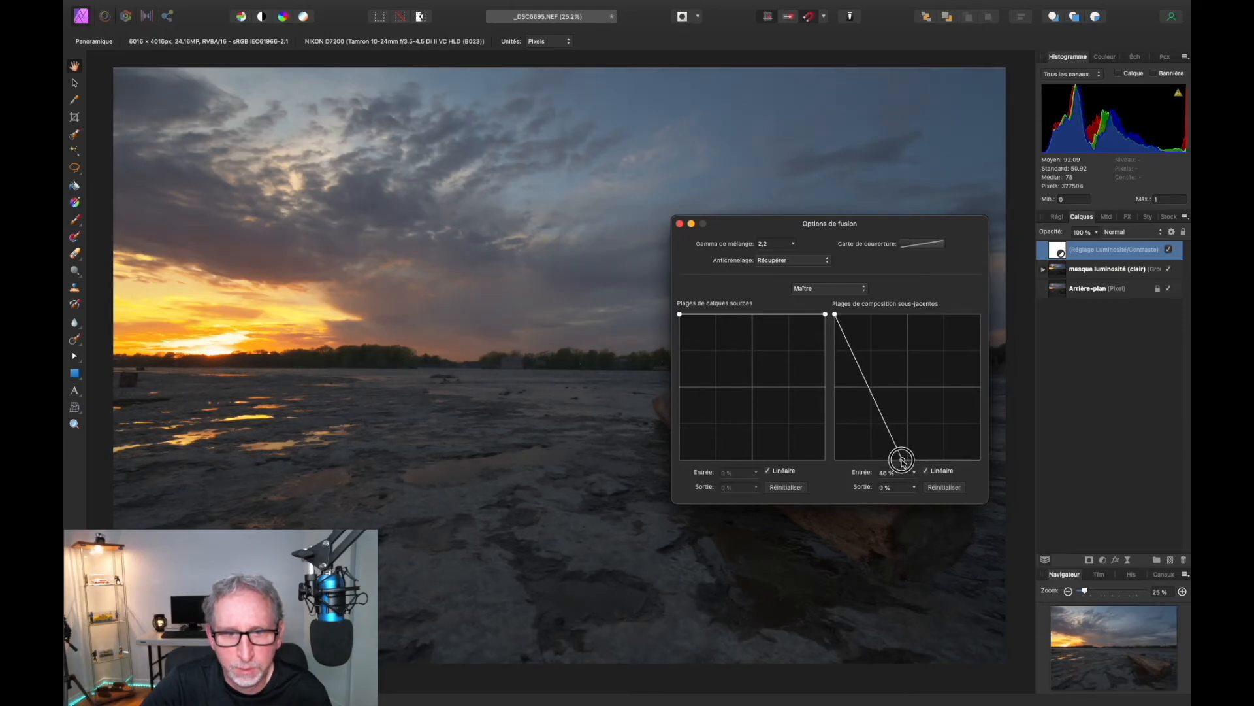
{"action": "left_click", "coordinate": [680, 224]}
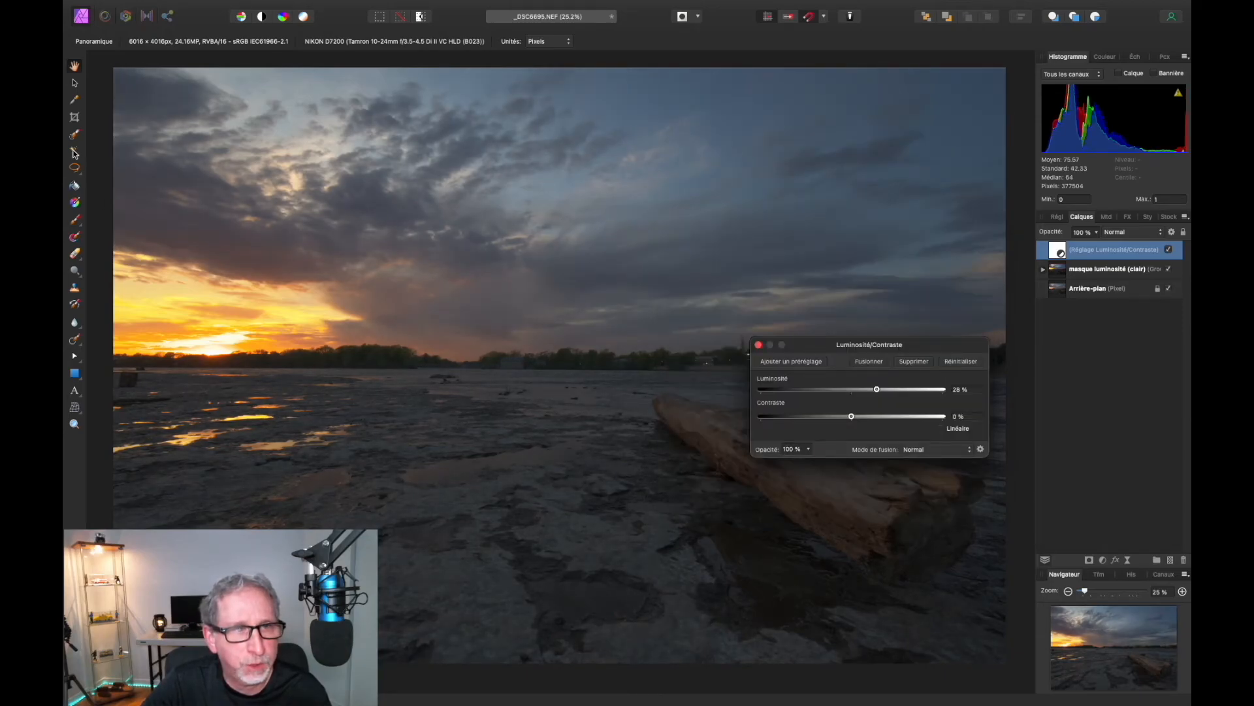
- Paint the sky out of the Brightness/Contrast adjustment's mask with a 3200 px brush at 32 % hardness
{"action": "left_click", "coordinate": [75, 222]}
{"action": "left_click_drag", "start_coordinate": [928, 198], "coordinate": [210, 186]}
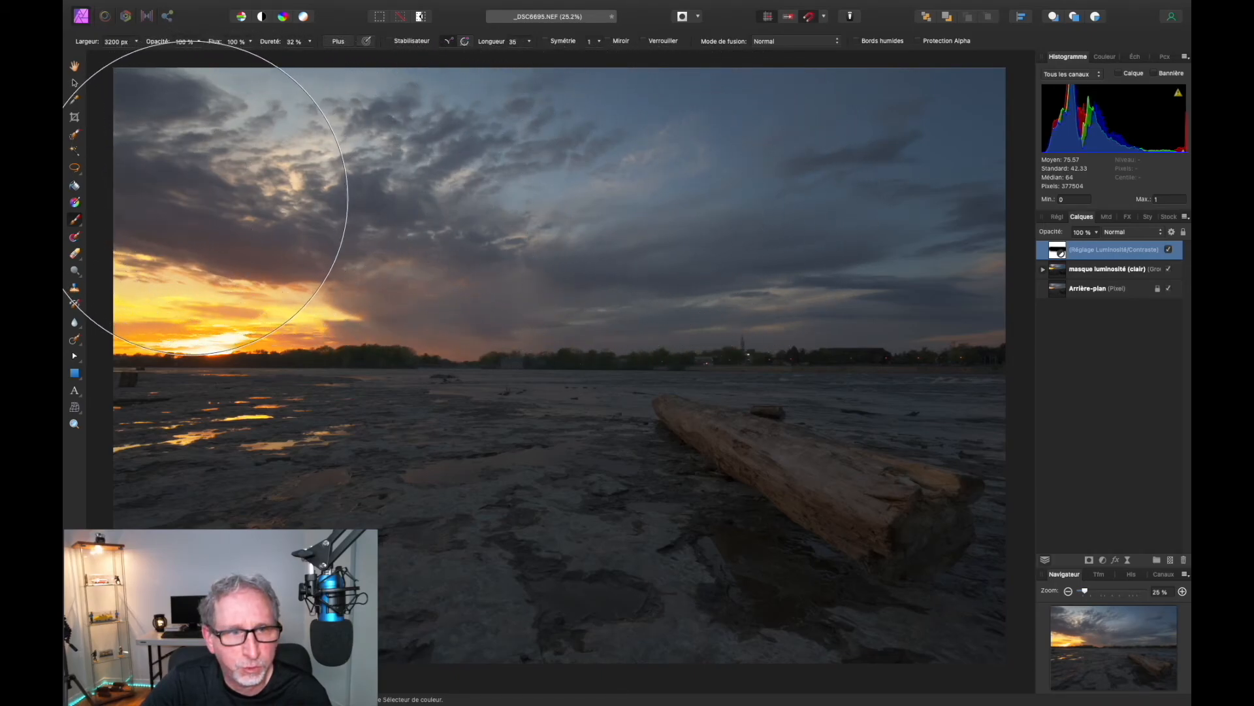
- Reopen the Brightness/Contrast settings and set contrast to 13 % and brightness to about 62 %
{"action": "double_click", "coordinate": [1058, 249]}
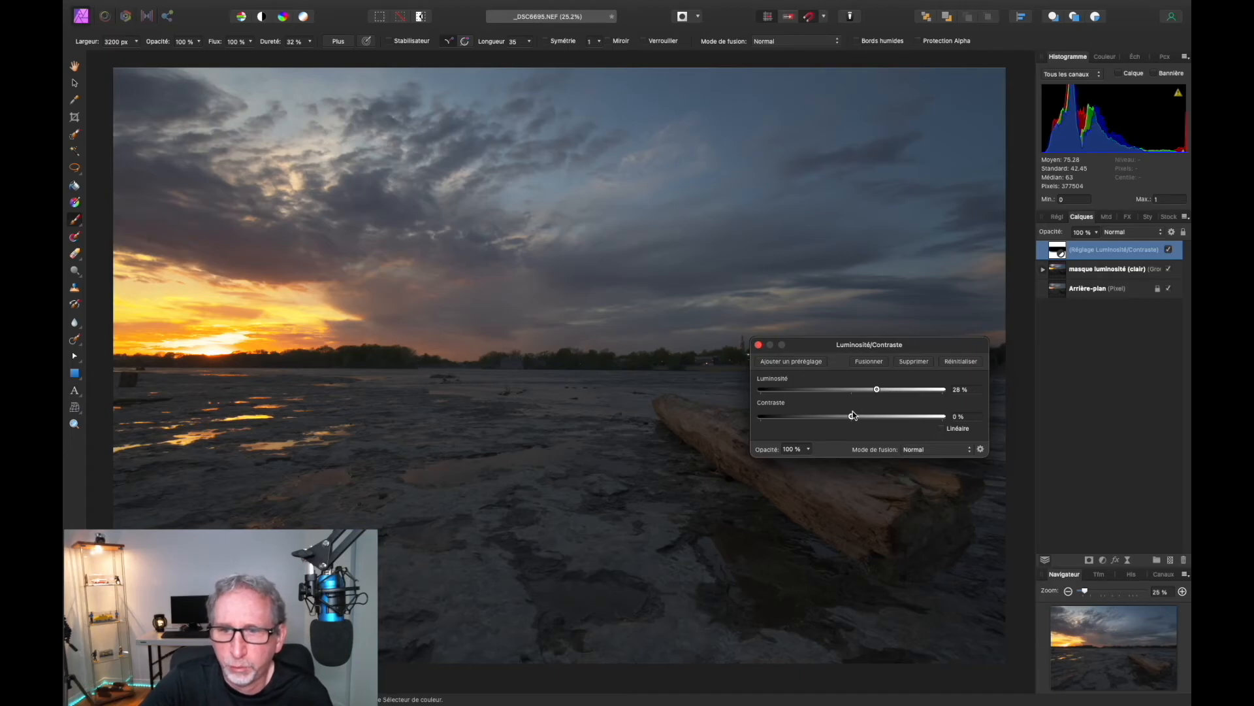
{"action": "left_click_drag", "start_coordinate": [851, 417], "coordinate": [863, 416]}
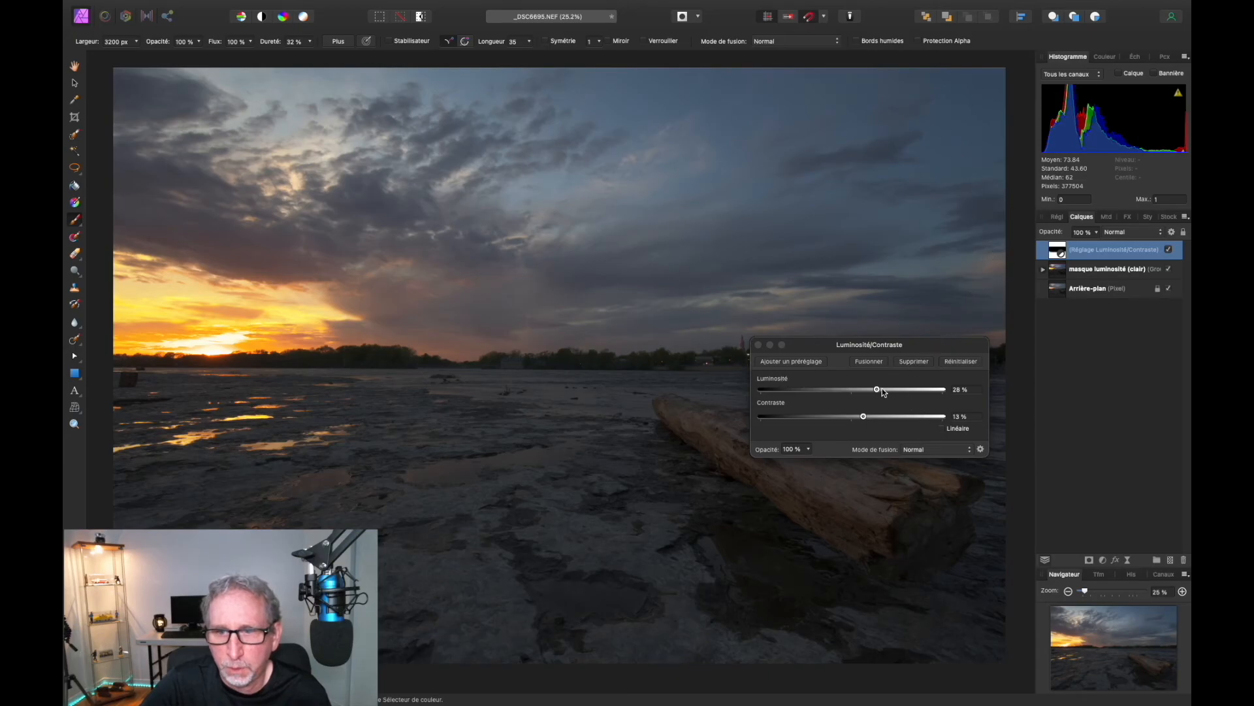
{"action": "left_click_drag", "start_coordinate": [878, 389], "coordinate": [910, 388]}
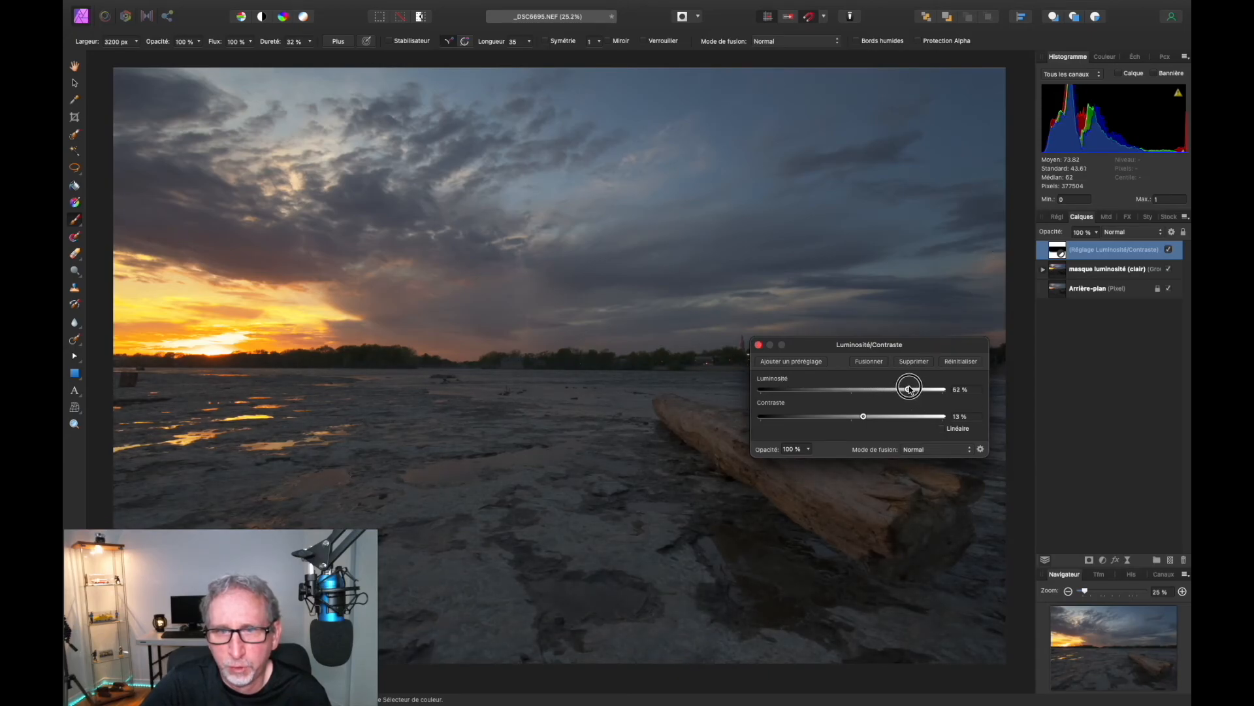
{"action": "left_click", "coordinate": [1100, 257]}
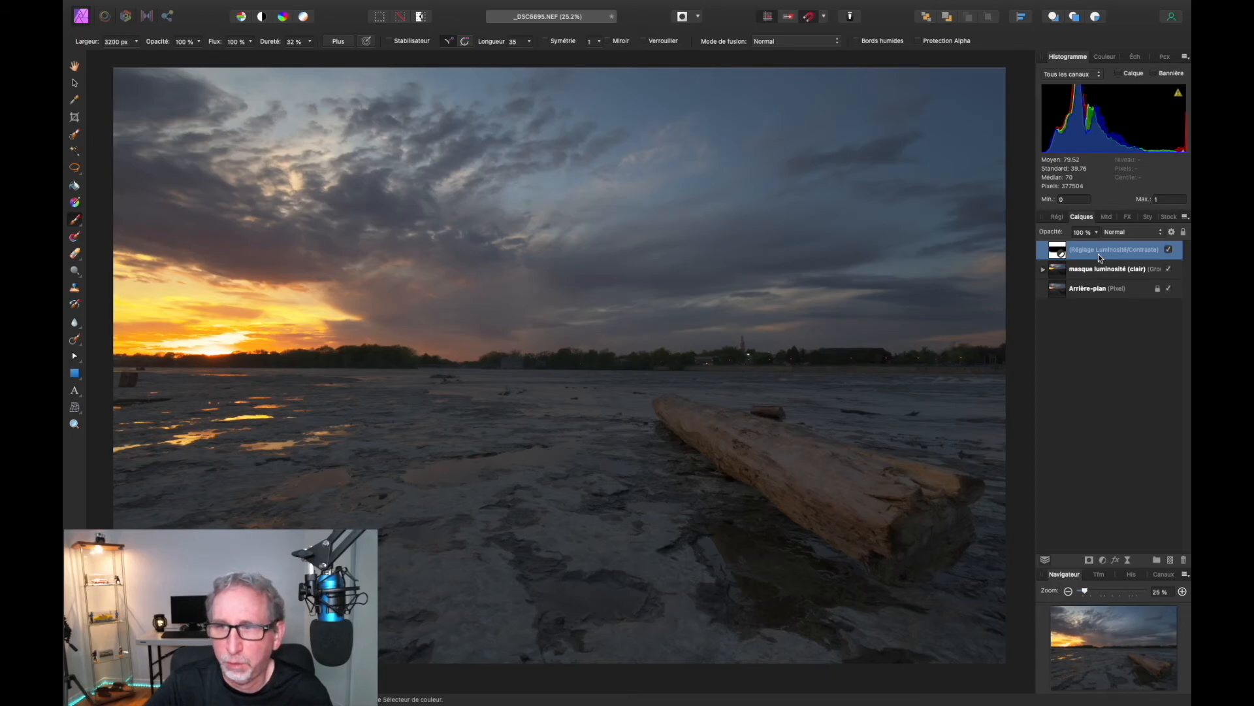
- Check the contents of the luminosity mask group and reduce the Brightness/Contrast adjustment's opacity to 72 %
{"action": "left_click", "coordinate": [1042, 269]}
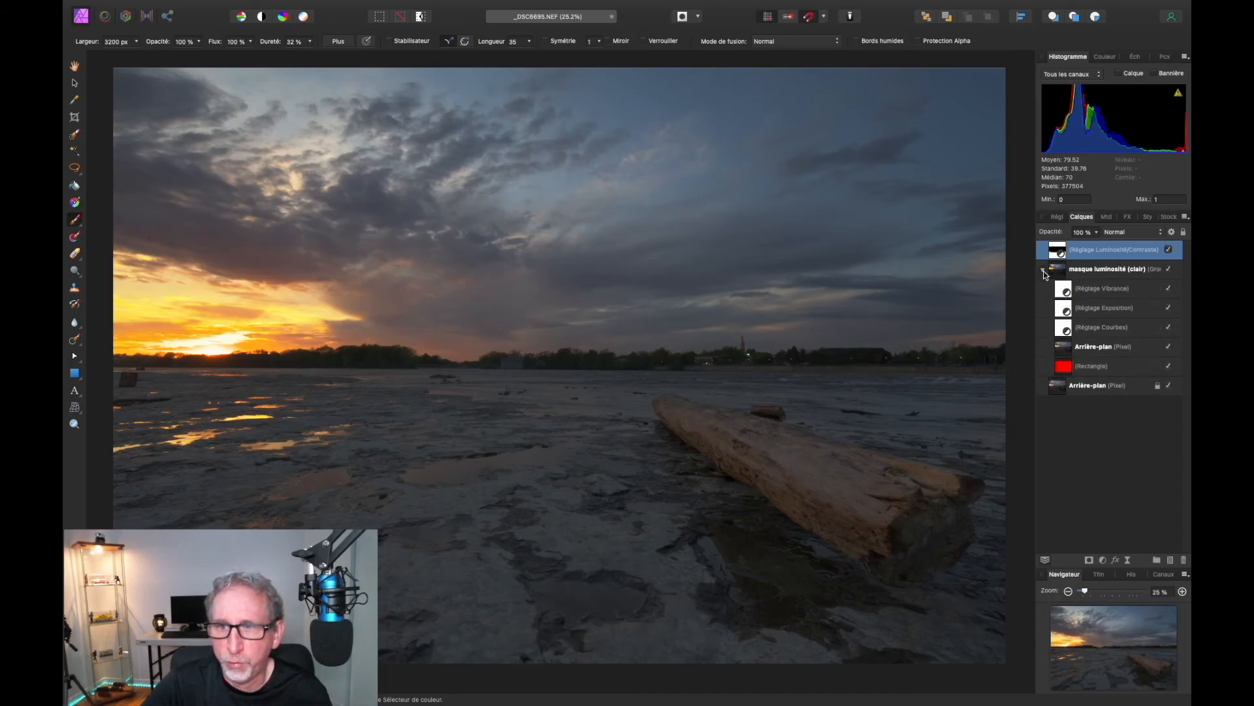
{"action": "left_click", "coordinate": [1043, 269]}
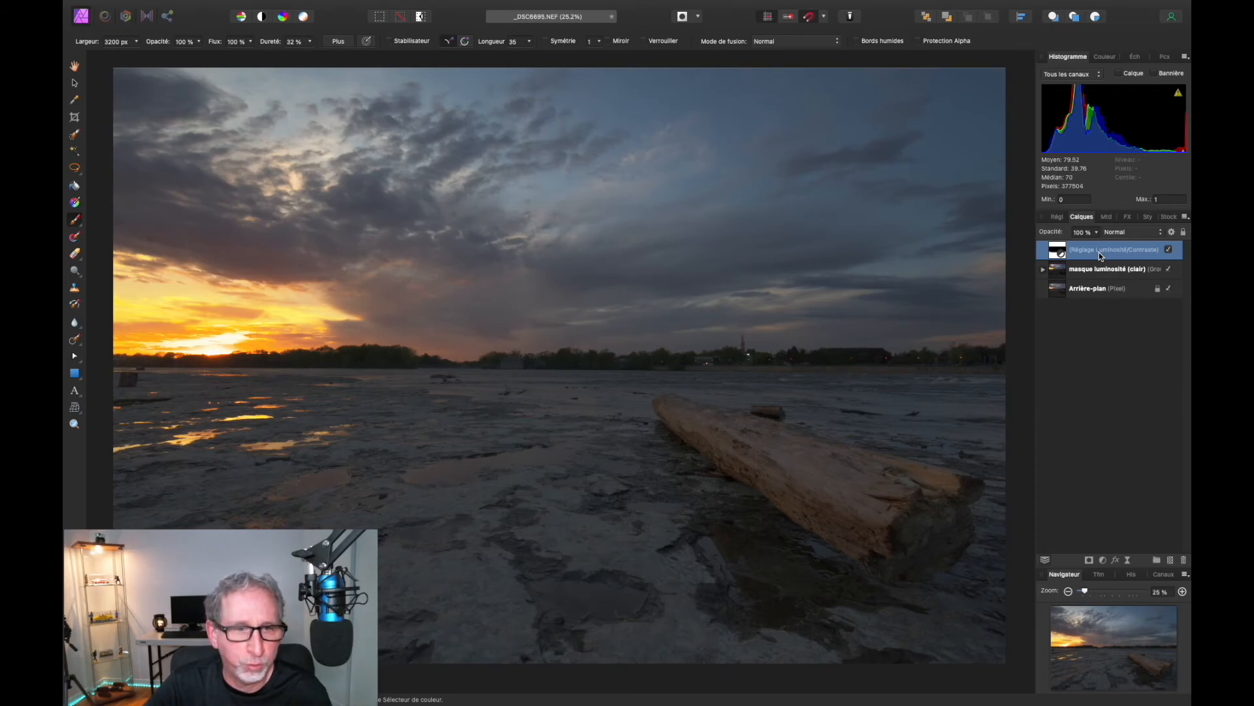
{"action": "left_click", "coordinate": [1096, 232]}
{"action": "left_click_drag", "start_coordinate": [1096, 240], "coordinate": [1043, 259]}
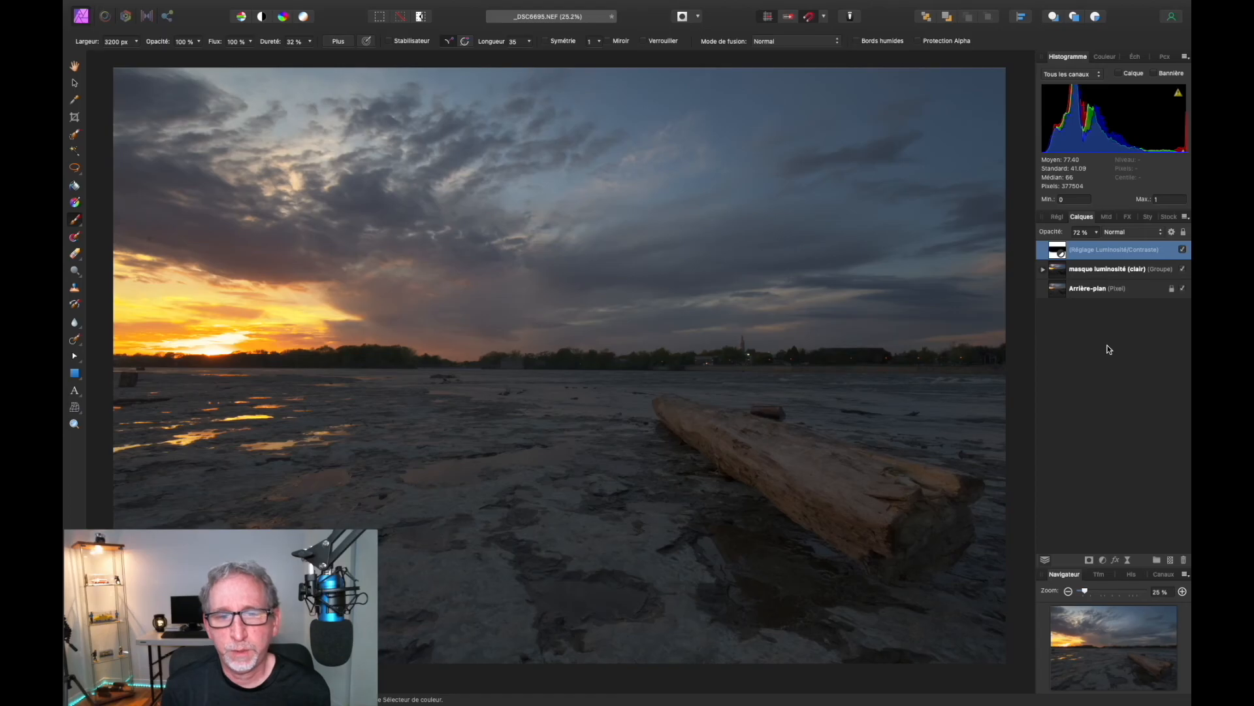